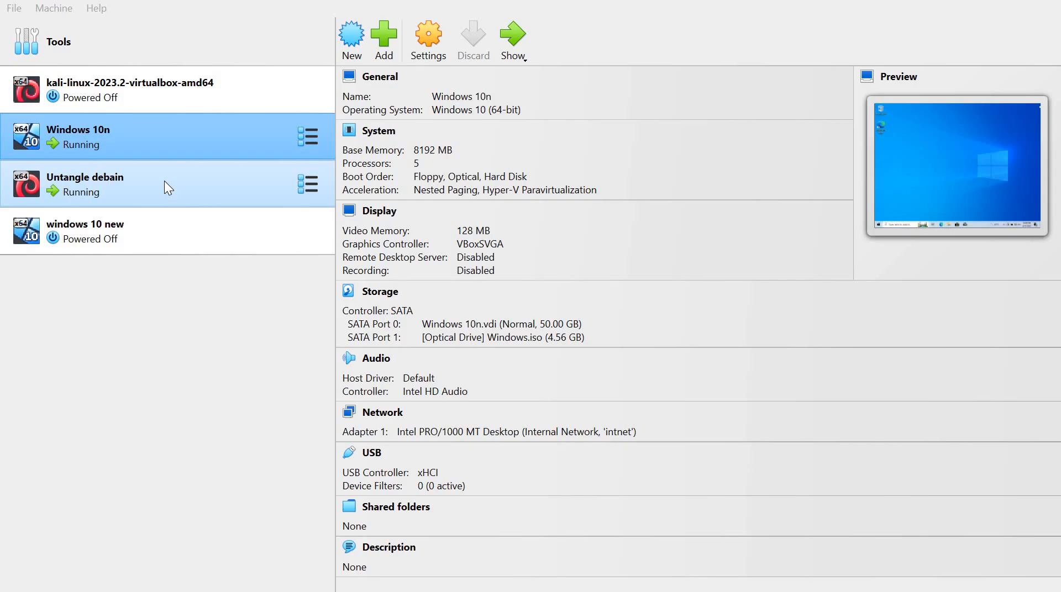
Show the running Untangle debain virtual machine and open its network configuration to examine the External and Internal interfaces.
left_click(147, 135)
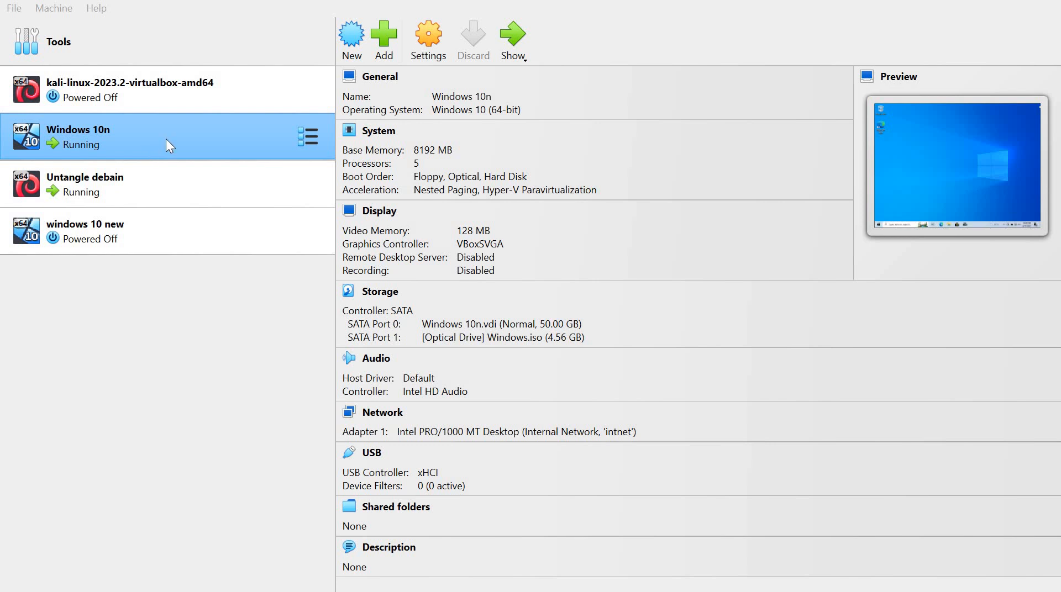
left_click(282, 168)
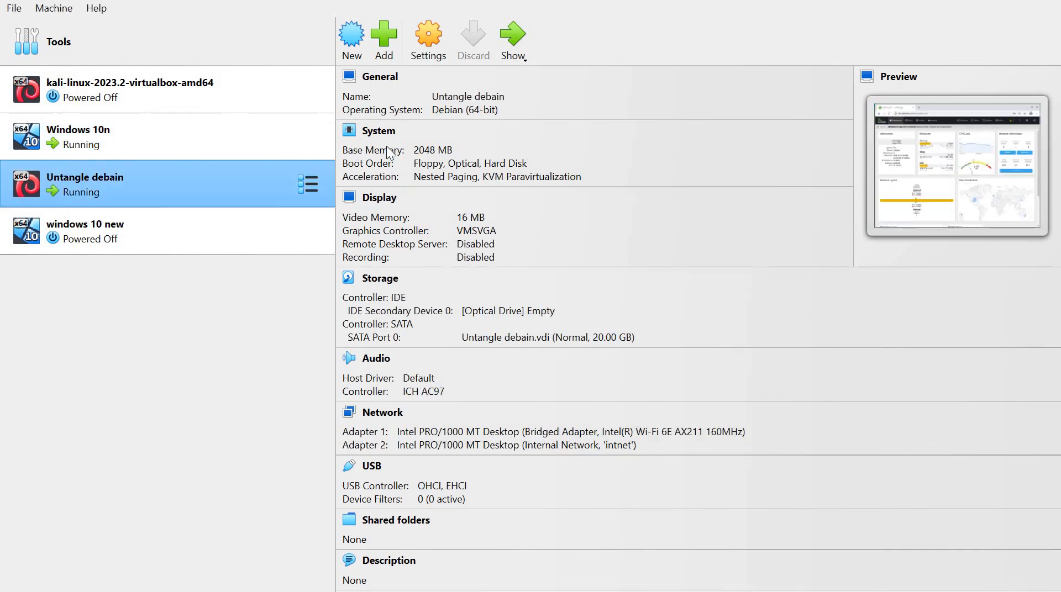
left_click(519, 45)
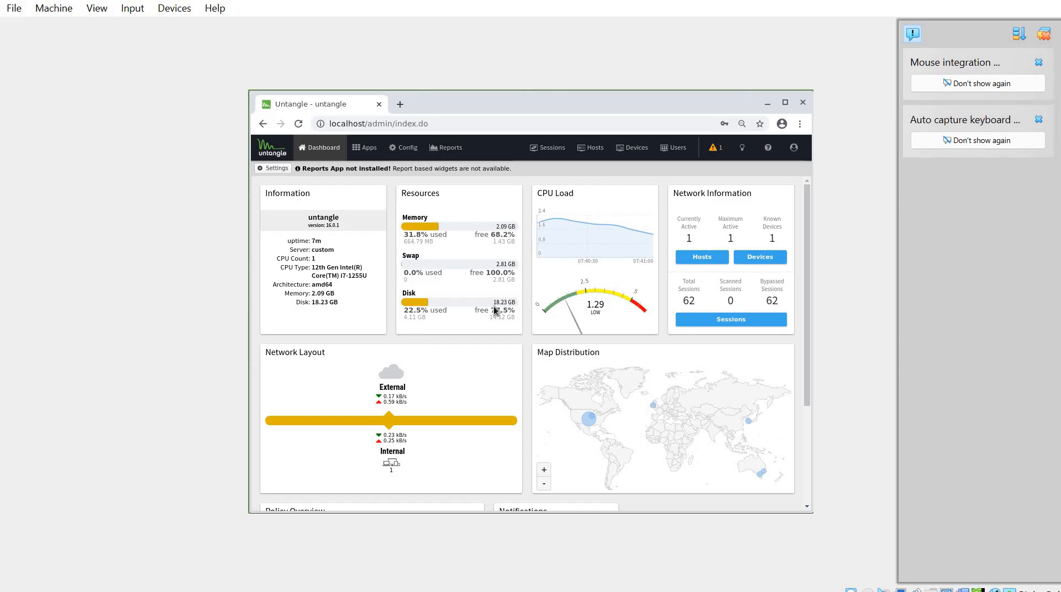
left_click(402, 157)
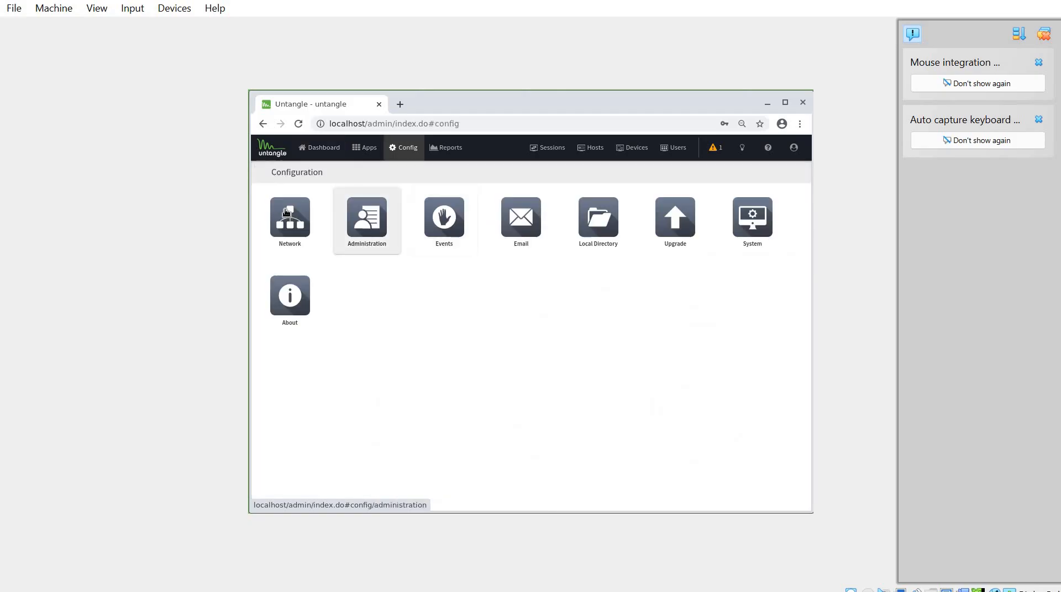
left_click(287, 212)
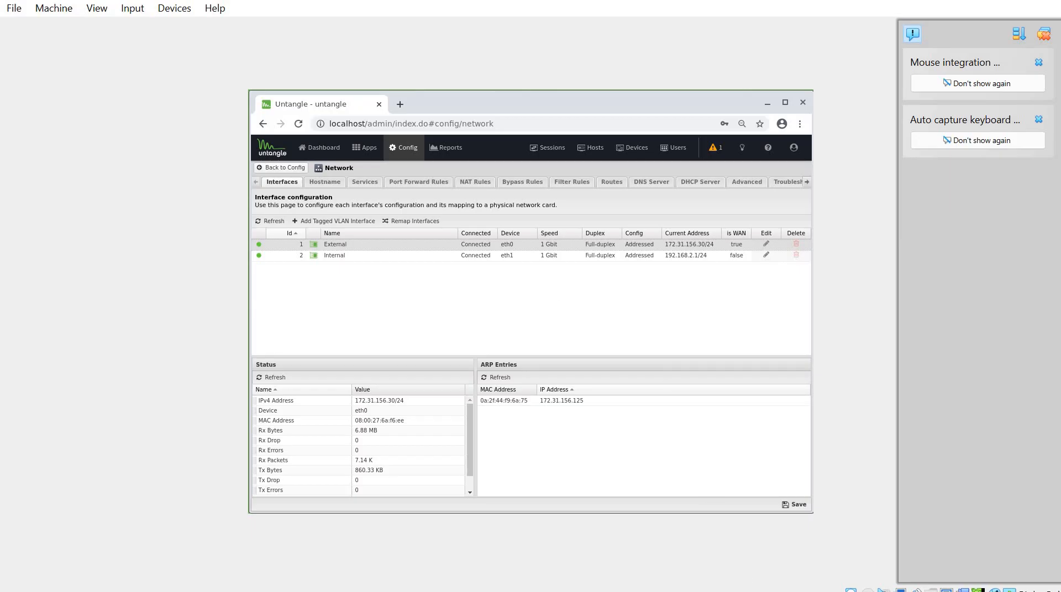
Switch to the Windows 10n virtual machine and open its network adapter options from the Ethernet settings.
left_click(792, 572)
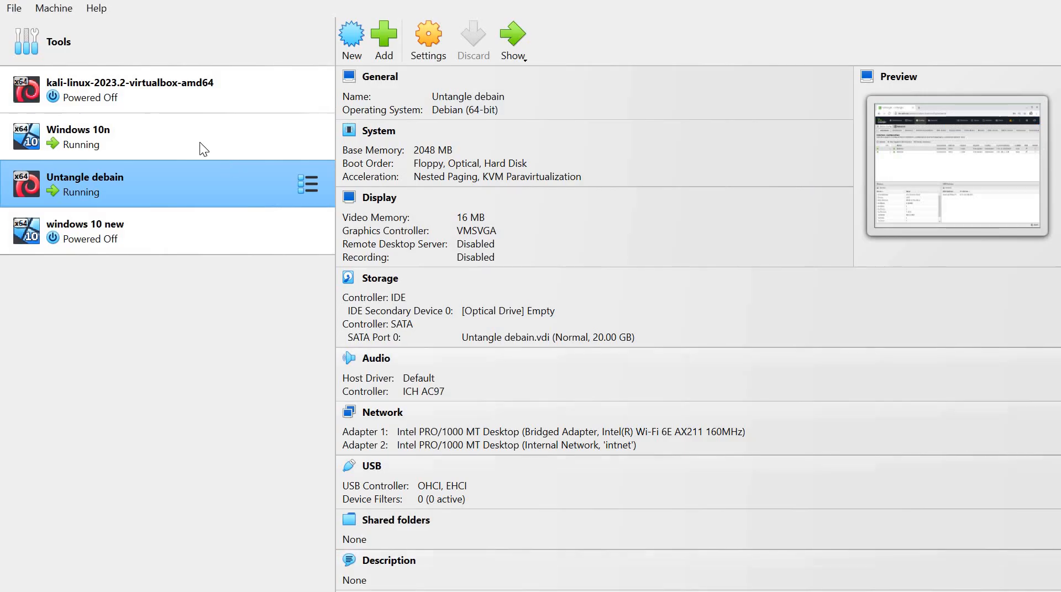
left_click(201, 147)
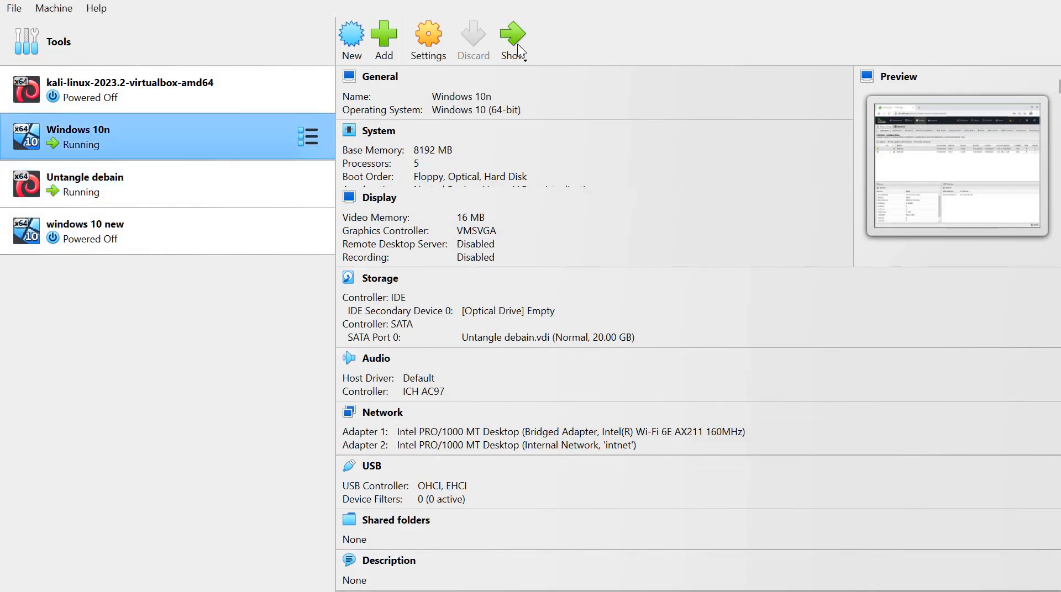
left_click(513, 39)
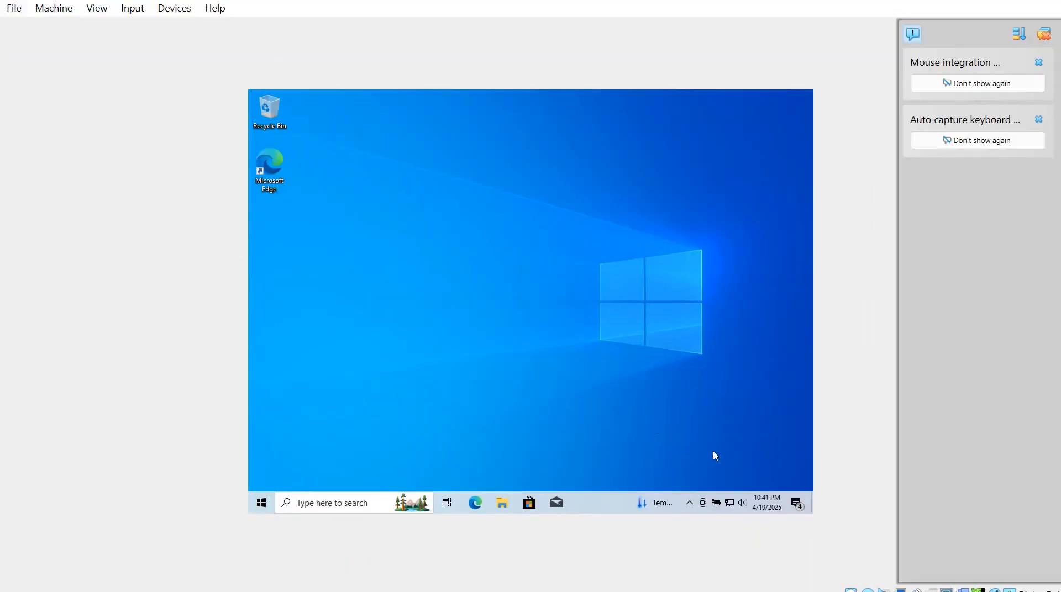
right_click(729, 502)
left_click(731, 486)
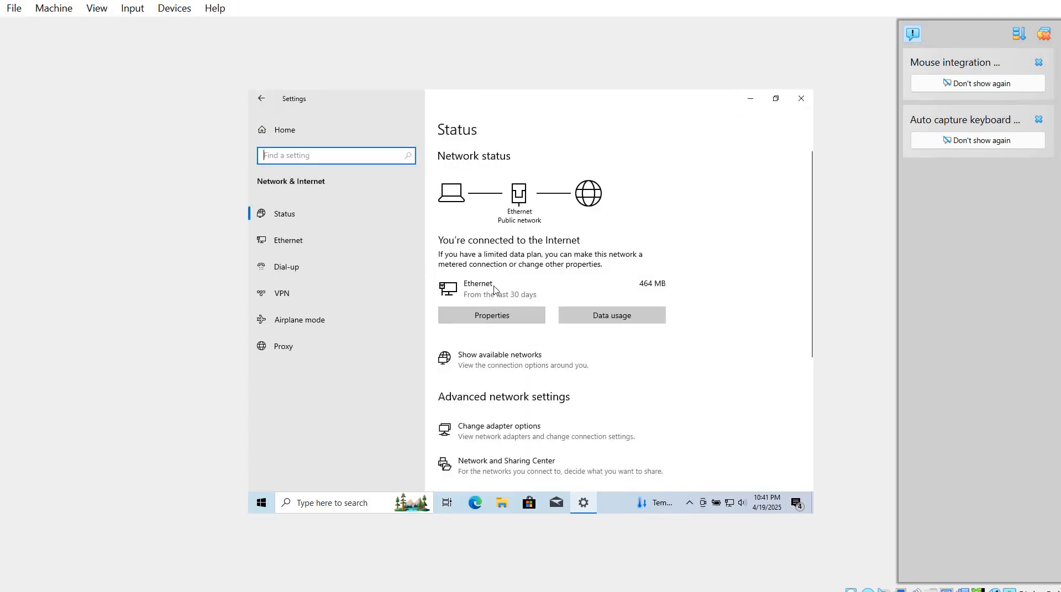
left_click(496, 317)
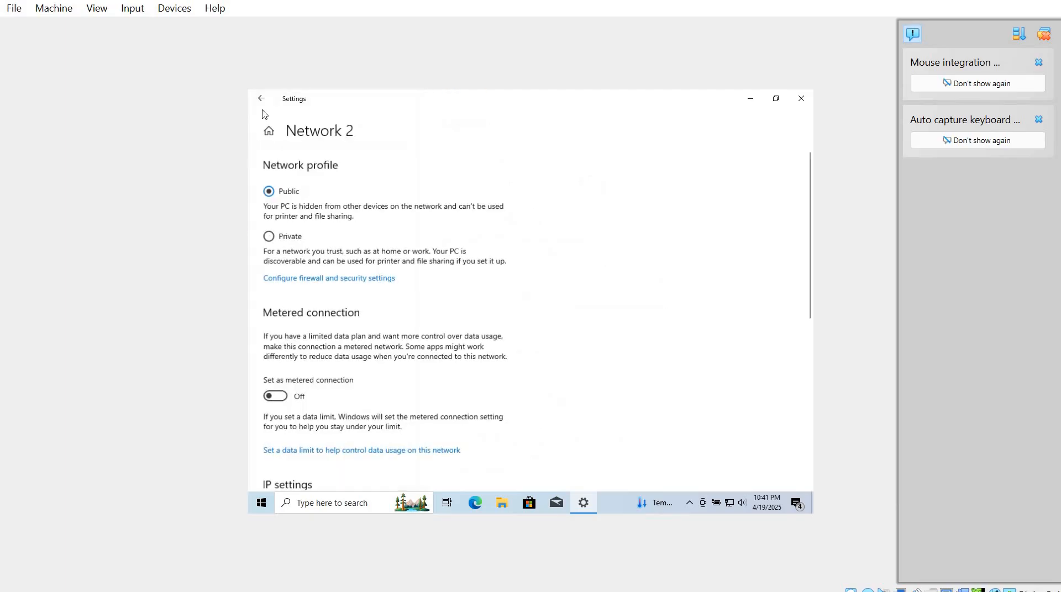
left_click(261, 101)
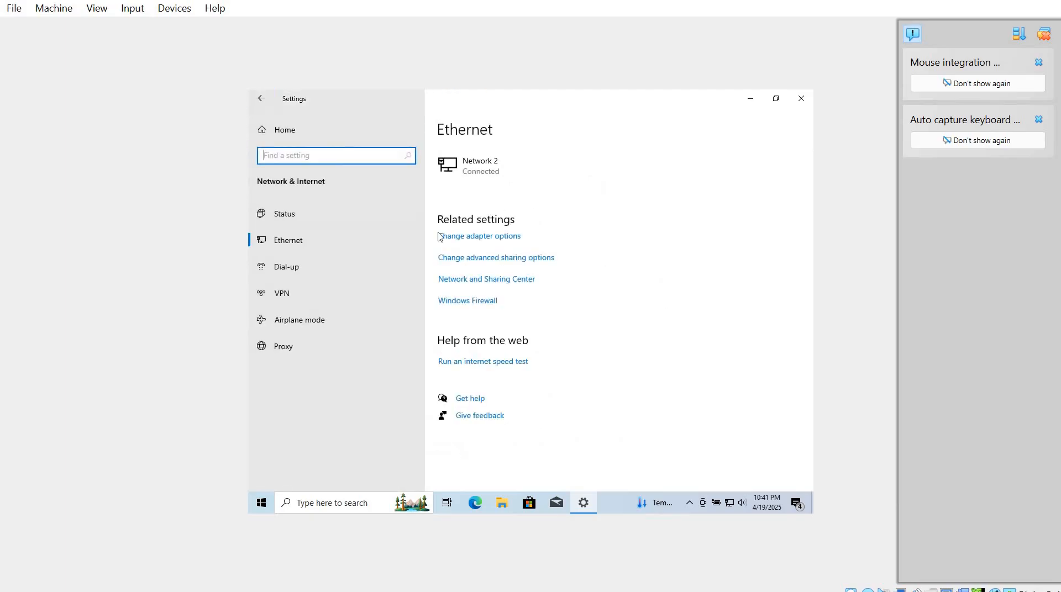
left_click(493, 238)
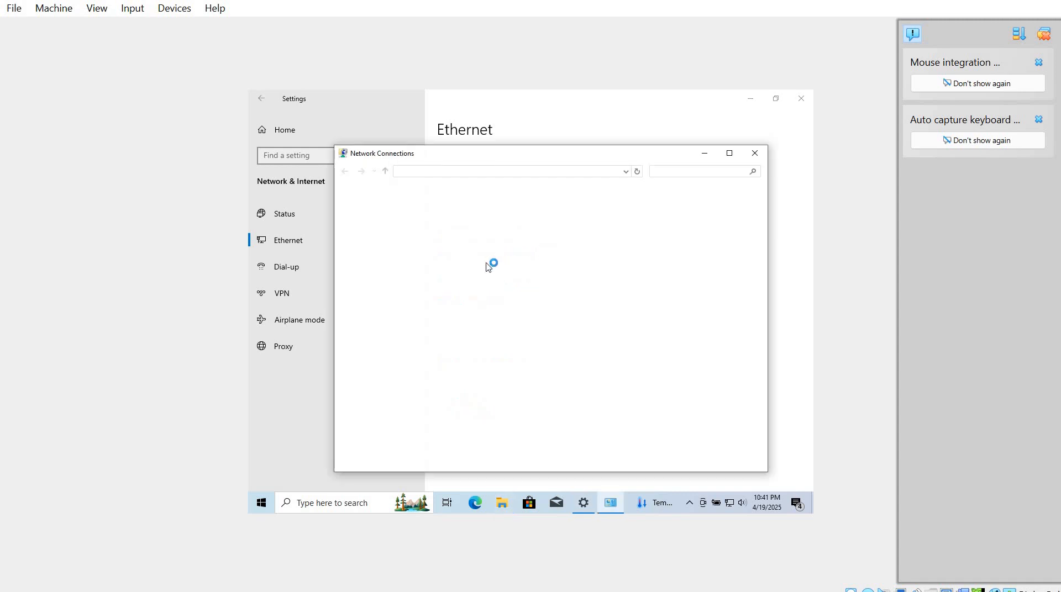
Review the Ethernet adapter's Internet Protocol Version 4 (TCP/IPv4) properties, accept them and close the network windows.
right_click(398, 225)
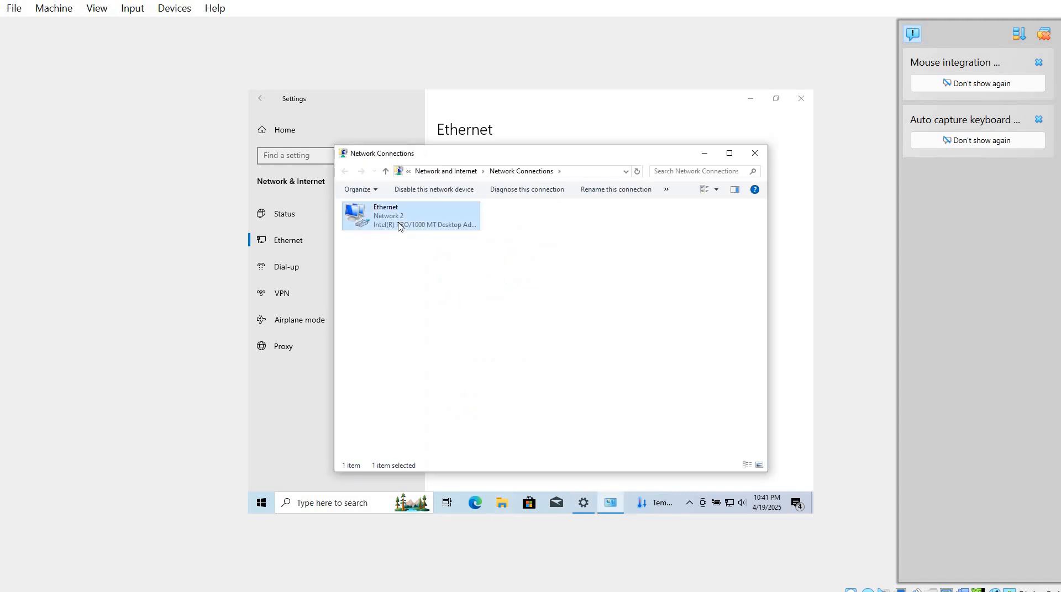
left_click(452, 327)
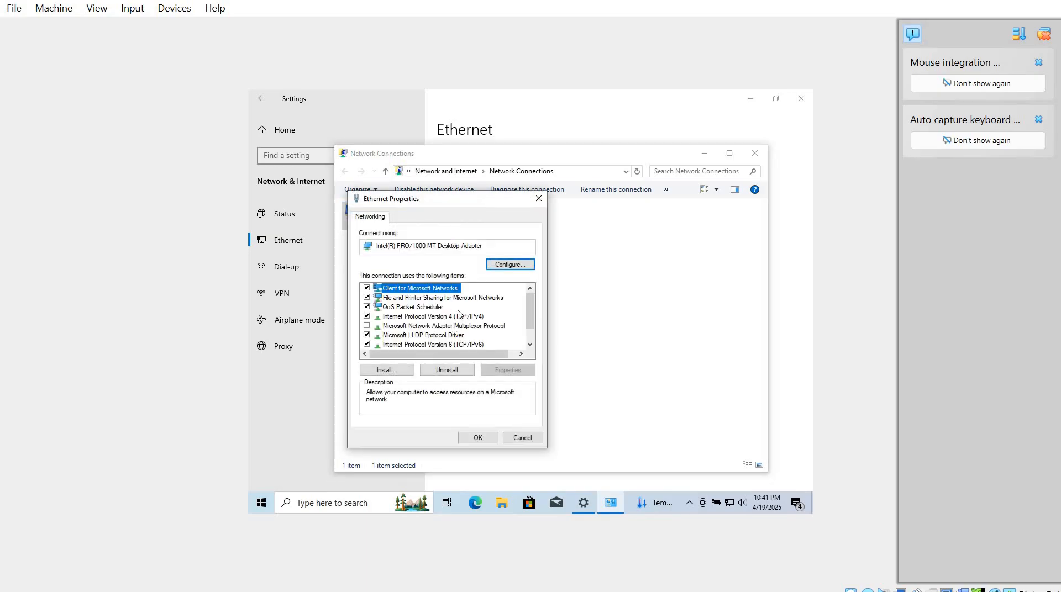
left_click(453, 317)
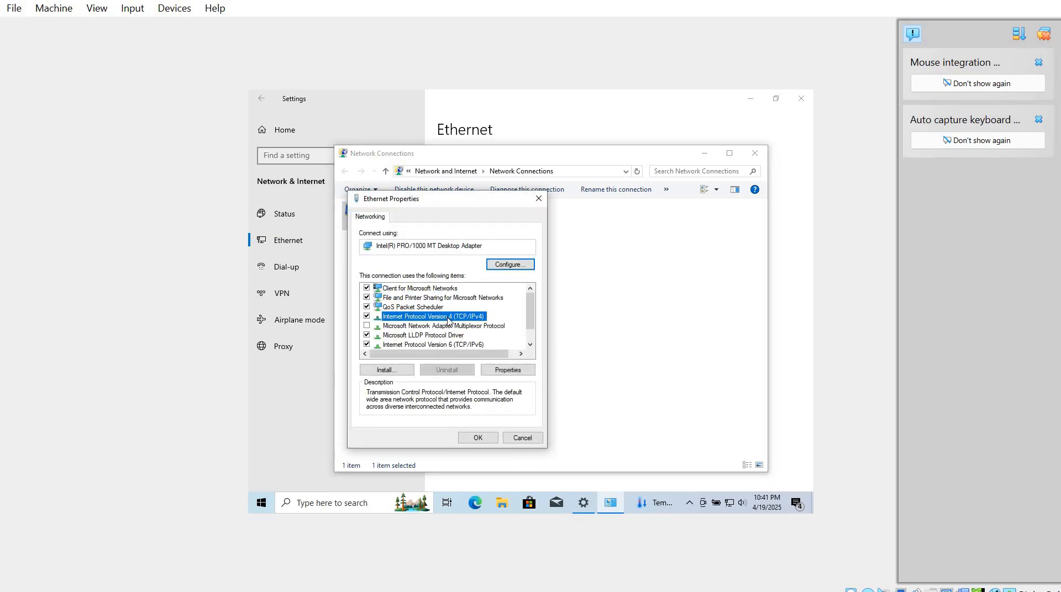
left_click(511, 371)
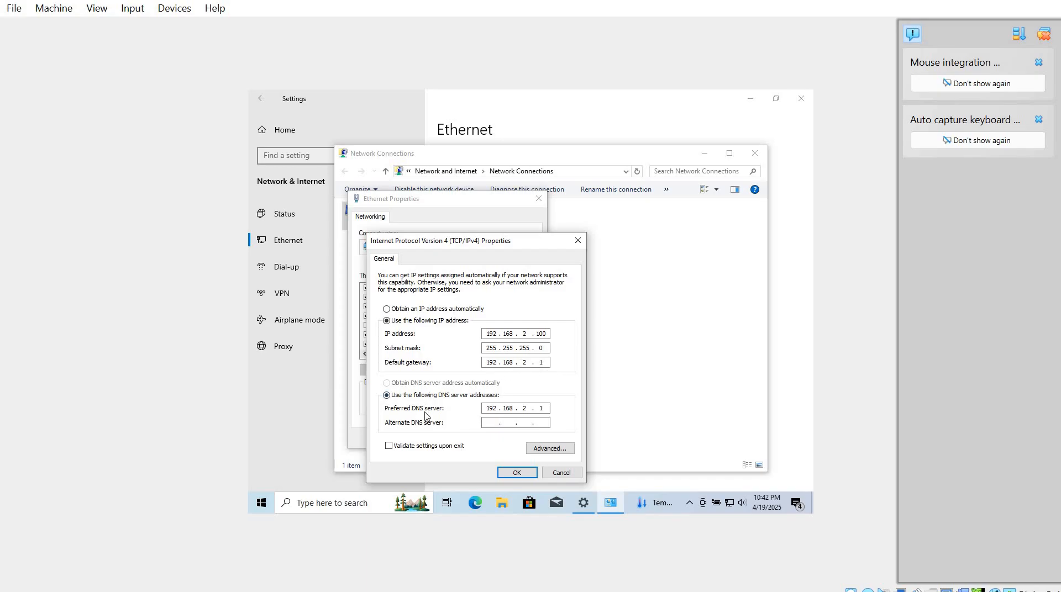
left_click(516, 472)
left_click(476, 438)
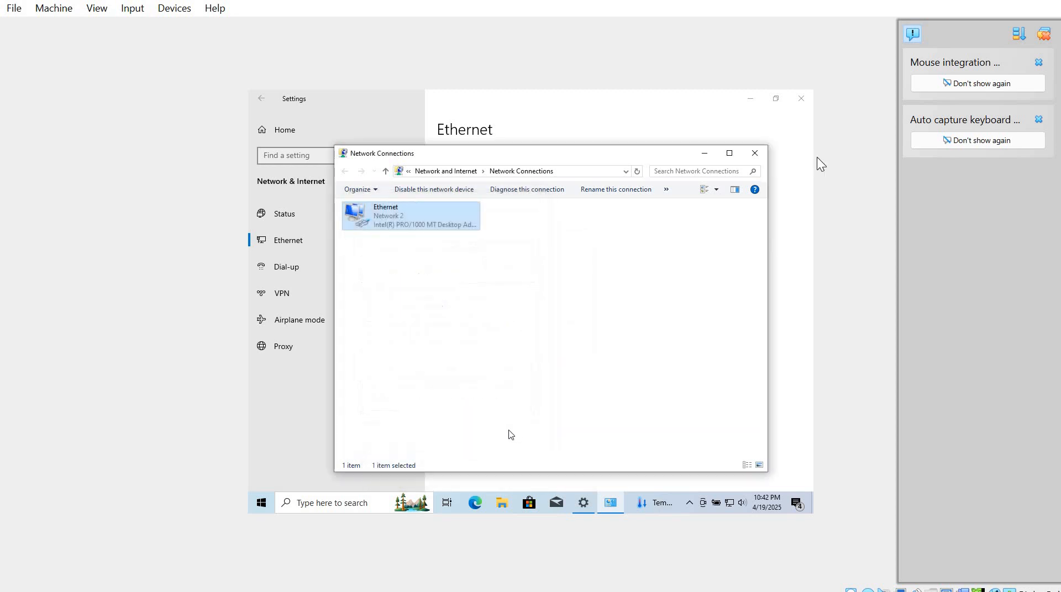
left_click(754, 153)
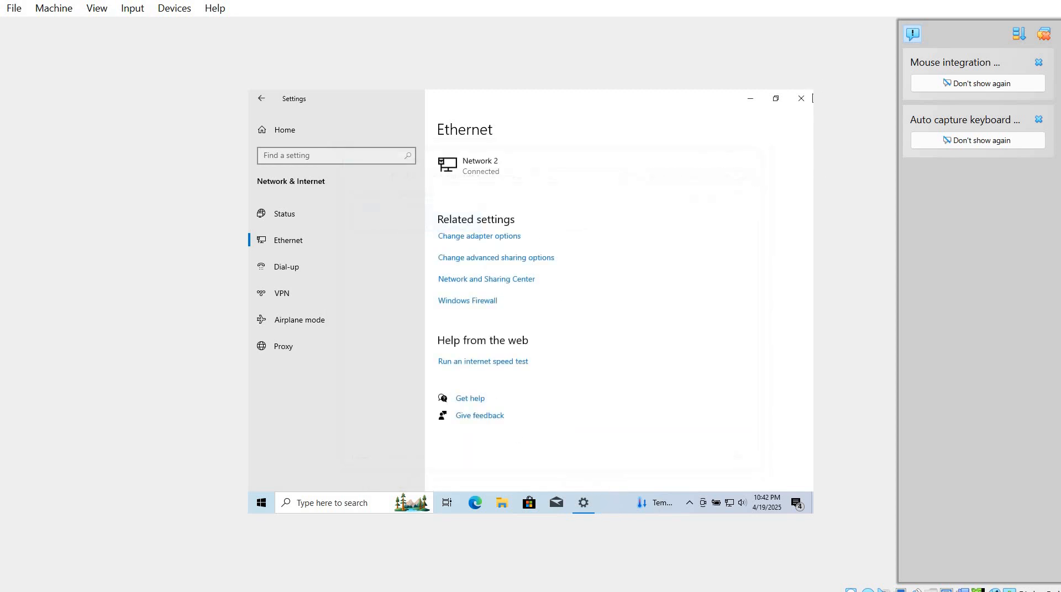
left_click(799, 99)
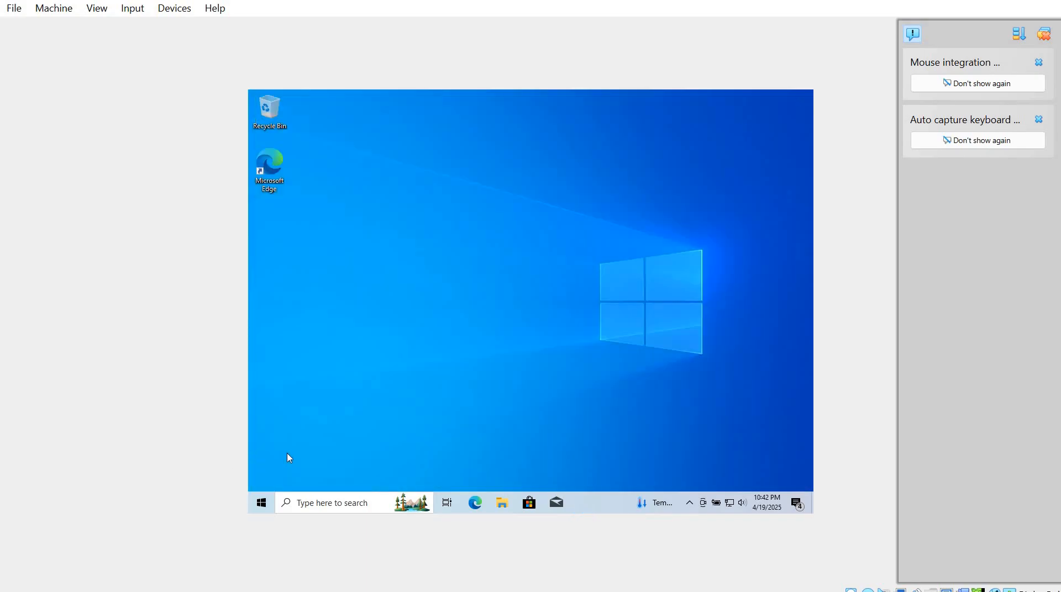
Ping 192.168.2.1 and 8.8.8.8 from a Command Prompt, and minimize its window.
key("super+r")
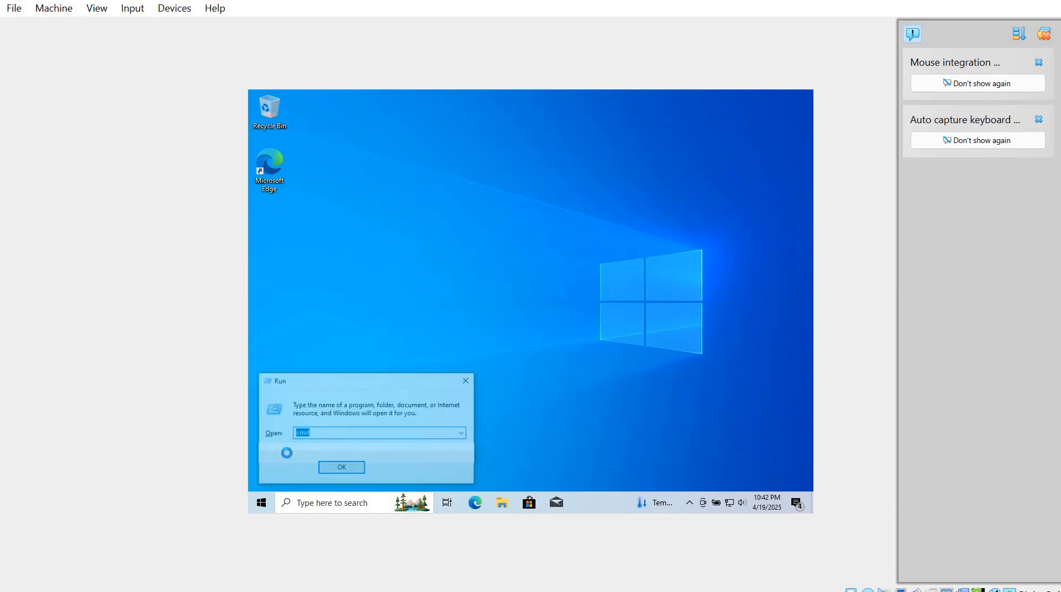
key("Return")
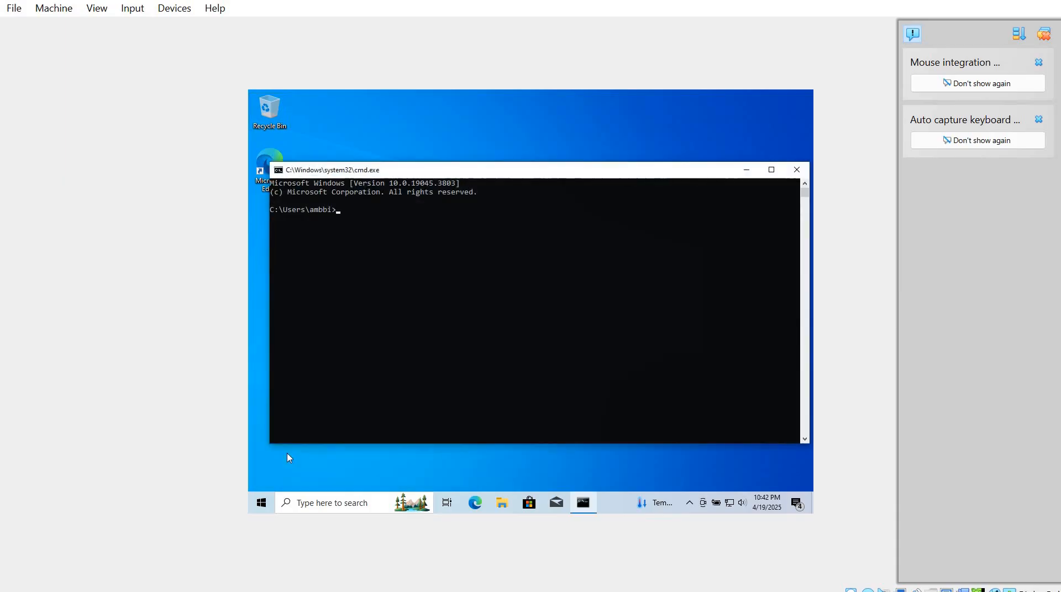
type("ping 192.168.2.1")
key("Return")
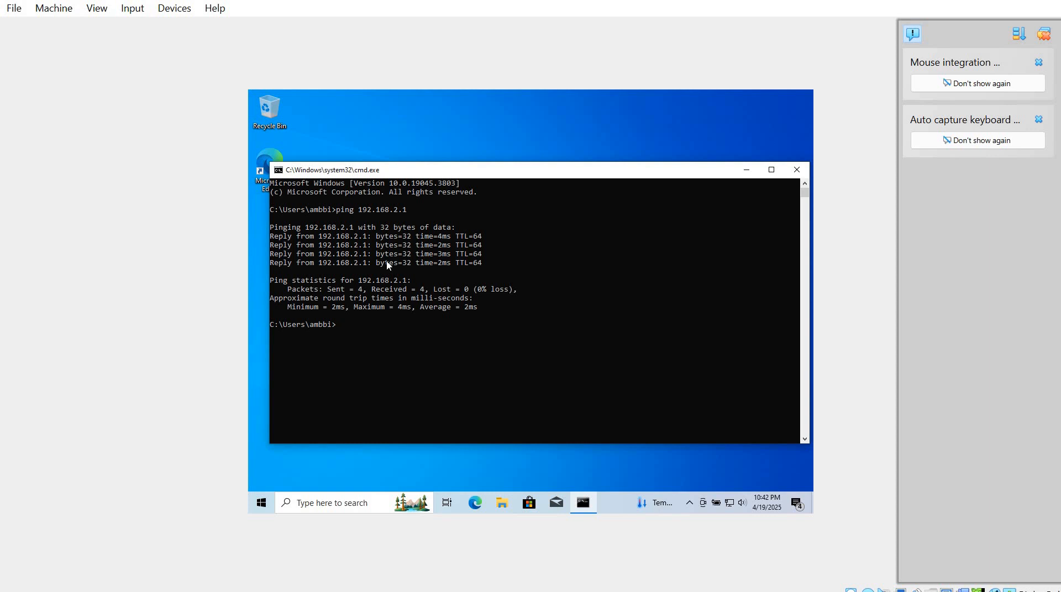
type("ping 8.8.8.8")
key("Return")
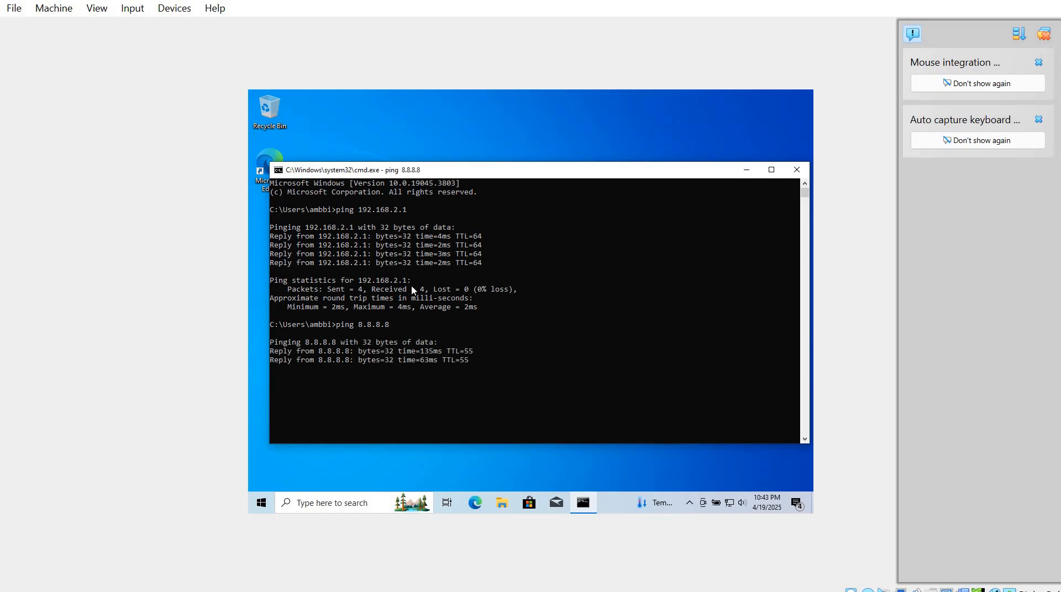
left_click(747, 171)
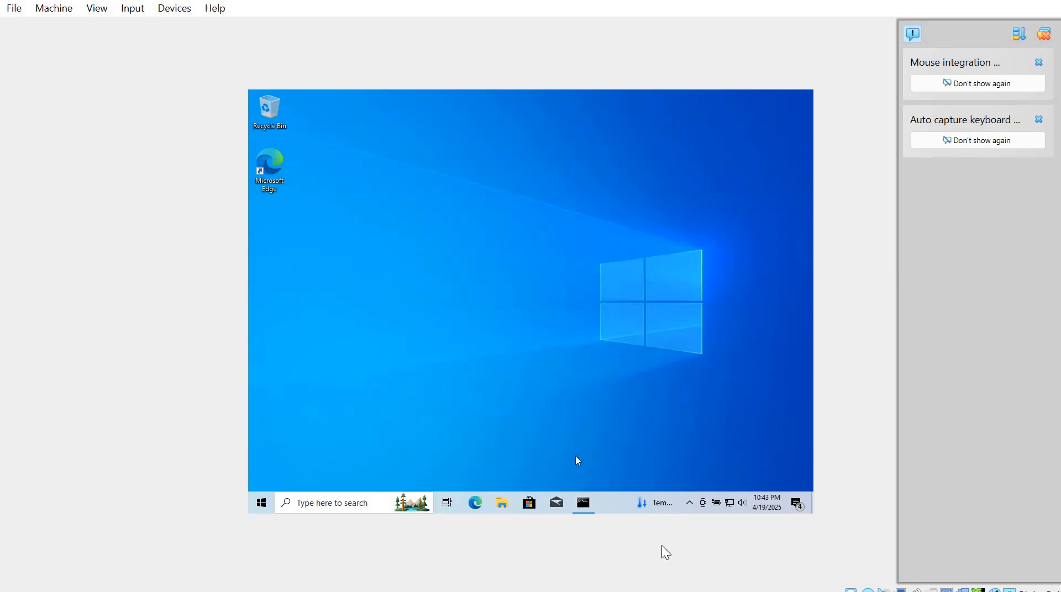
Return to the Untangle debain virtual machine and open the apps available to install for the Default Policy.
mouse_move(707, 591)
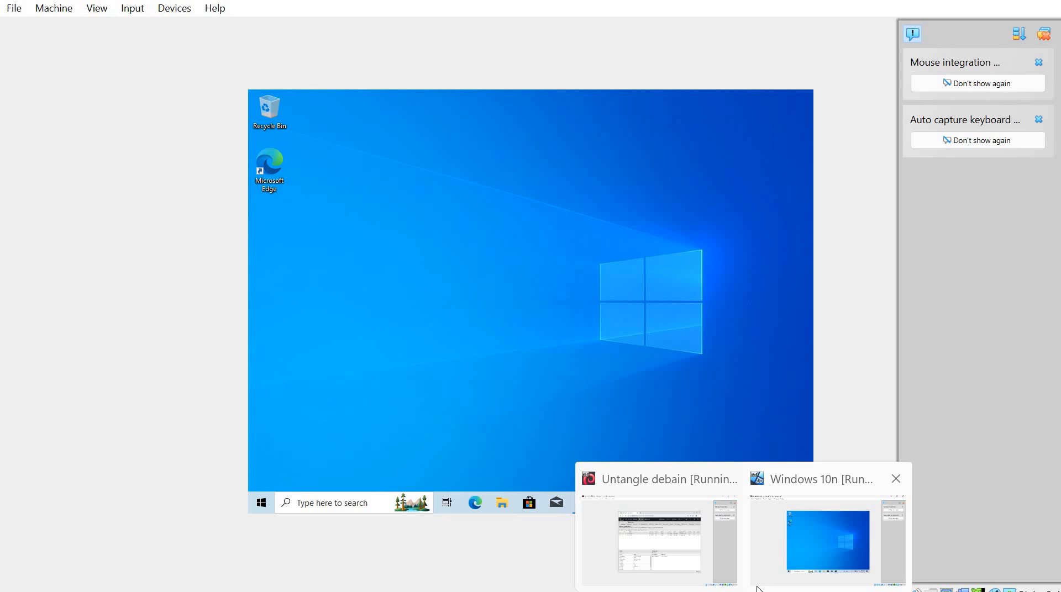
left_click(686, 562)
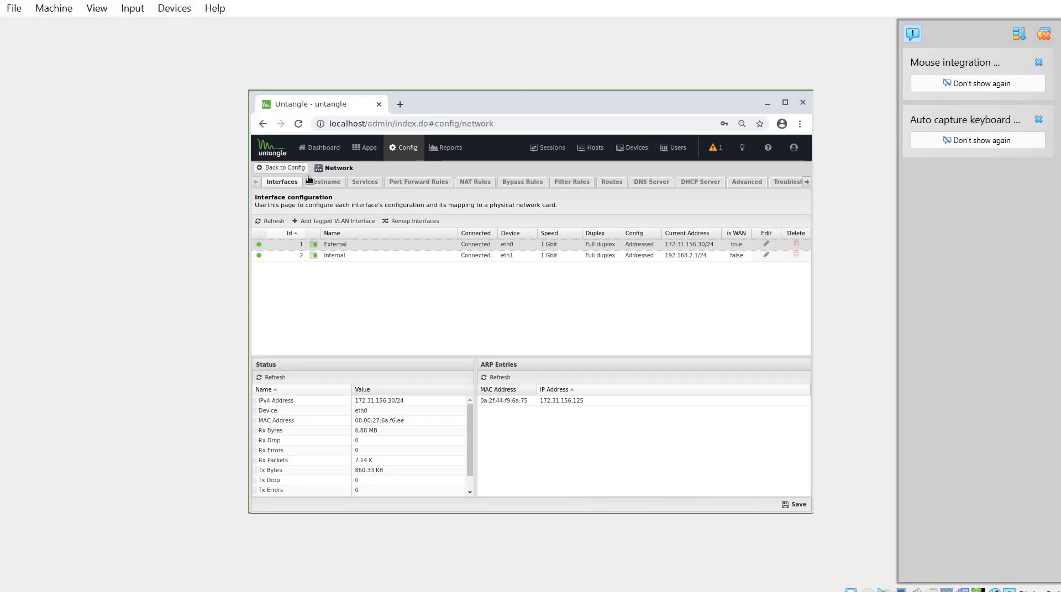
left_click(319, 155)
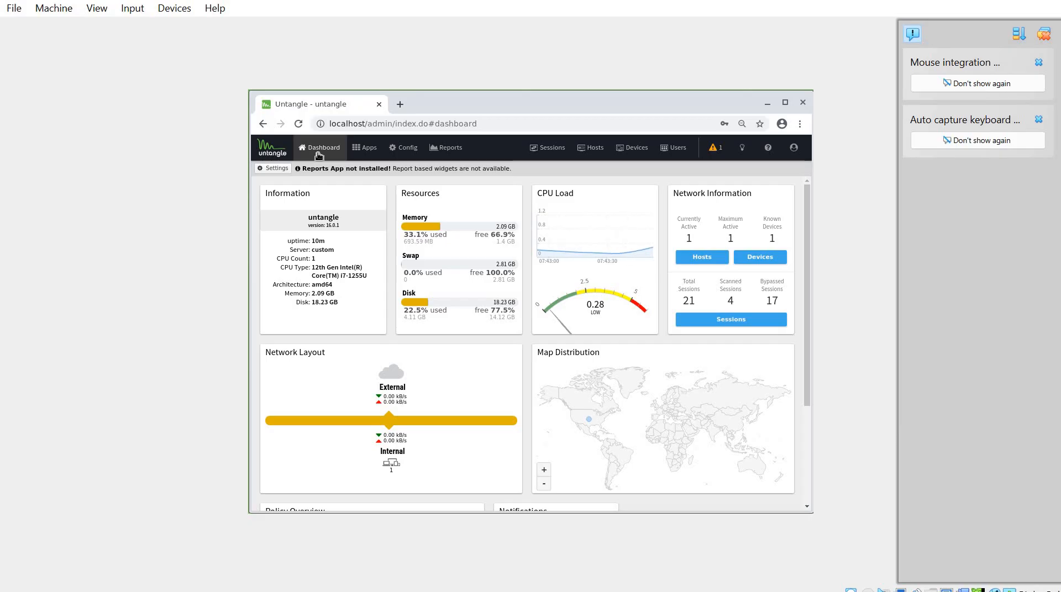
left_click(366, 148)
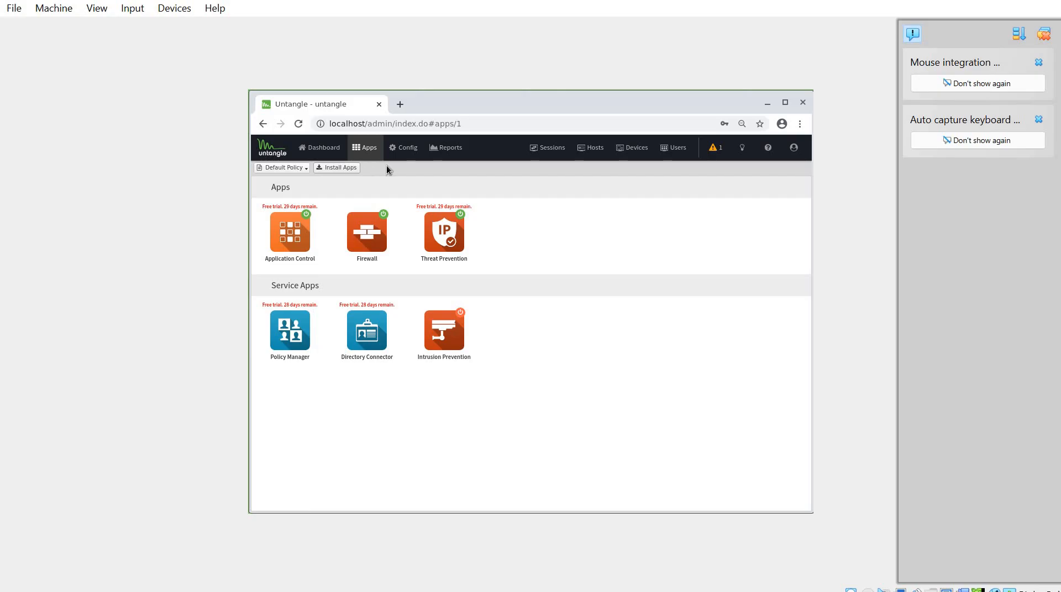
left_click(348, 167)
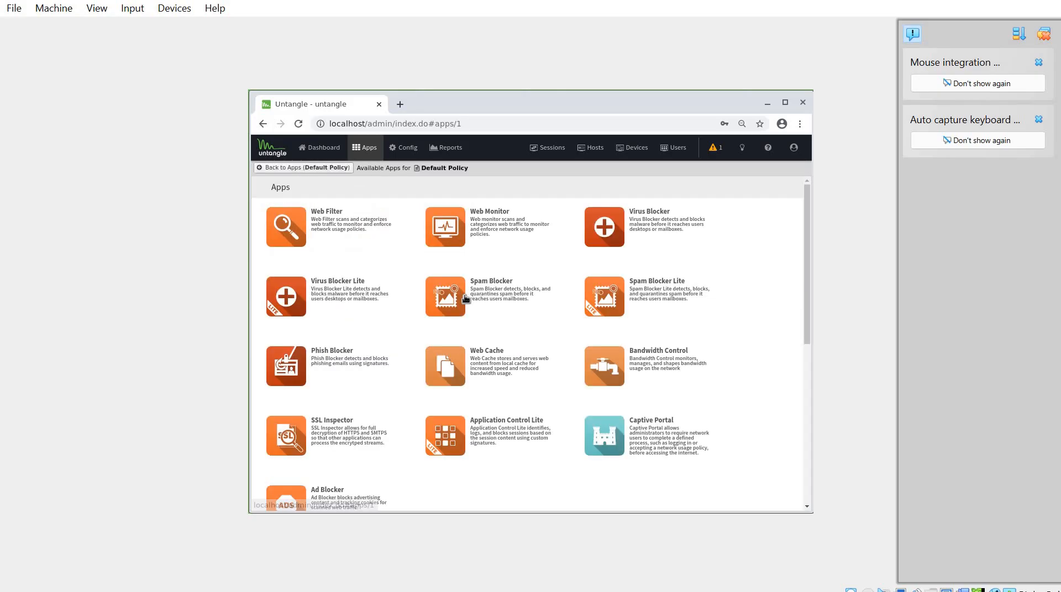
Examine the full list of installable apps and service apps for the Default Policy.
scroll(465, 298, "down", 6)
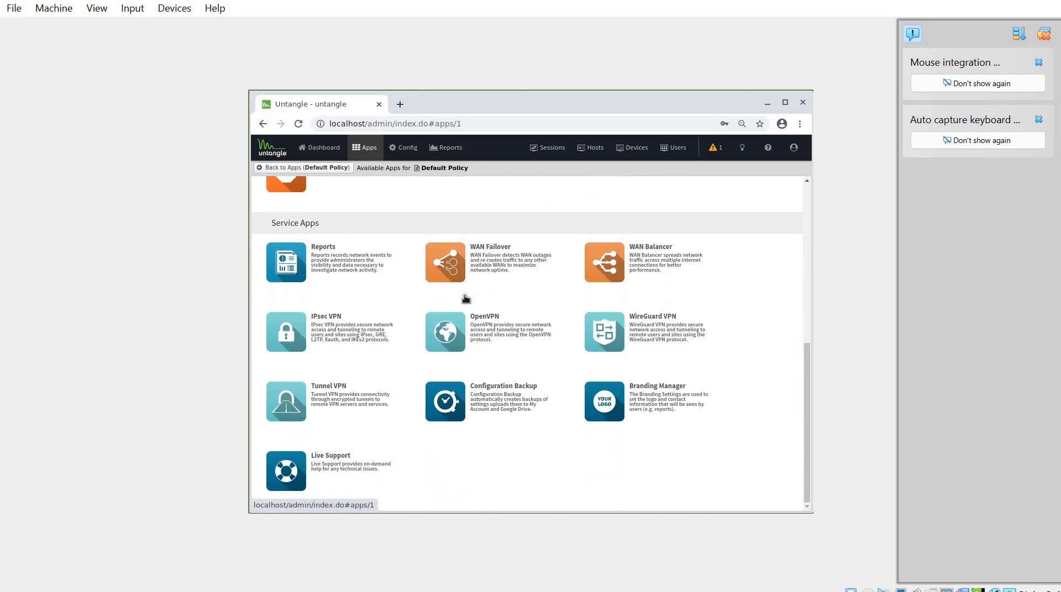
scroll(465, 299, "up", 6)
scroll(466, 298, "down", 6)
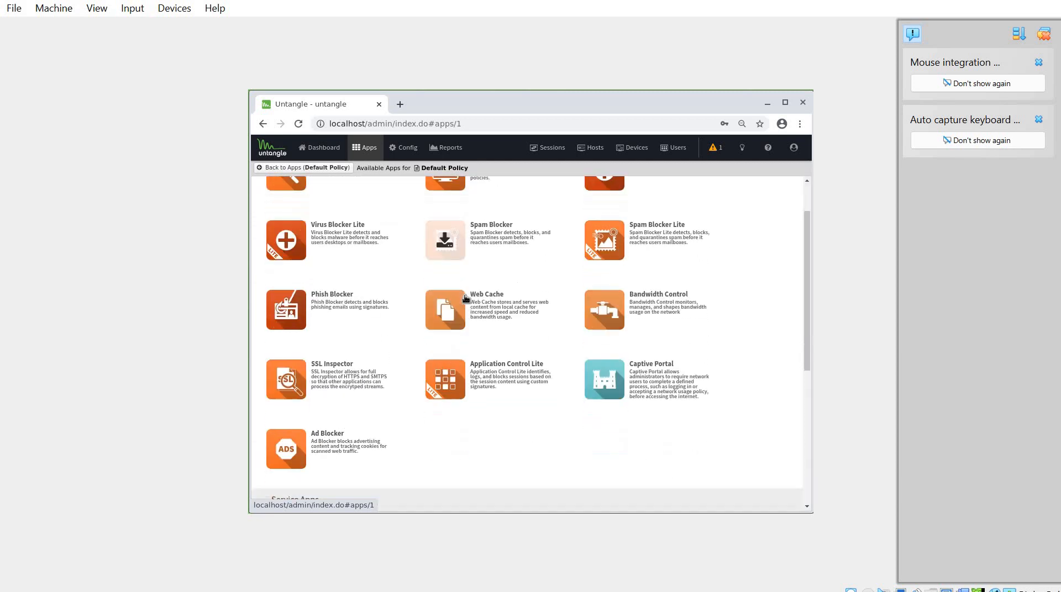
scroll(499, 276, "up", 6)
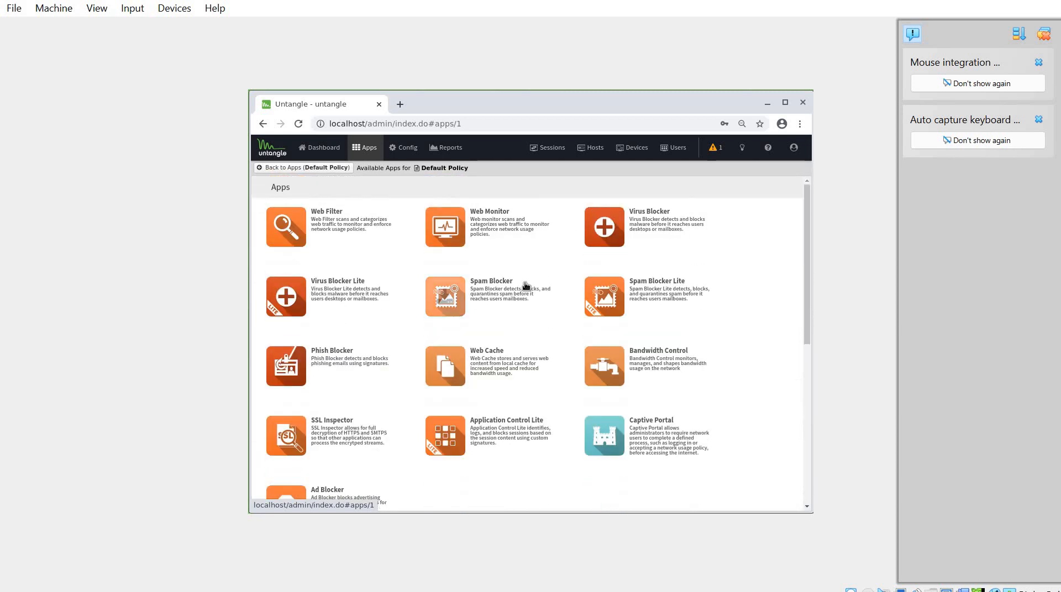
left_click(552, 212)
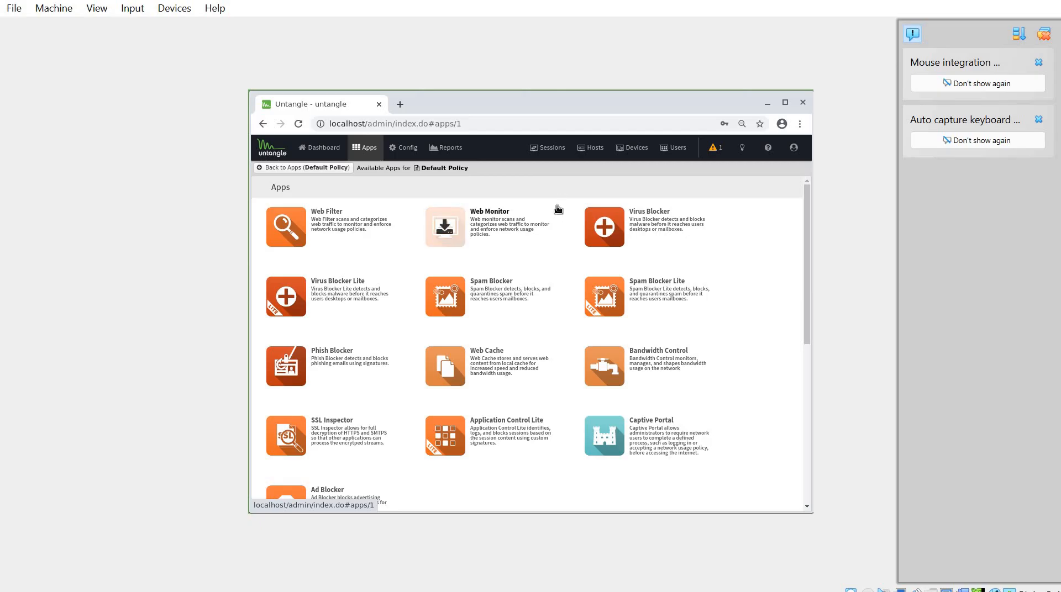
scroll(559, 210, "down", 5)
scroll(558, 209, "down", 2)
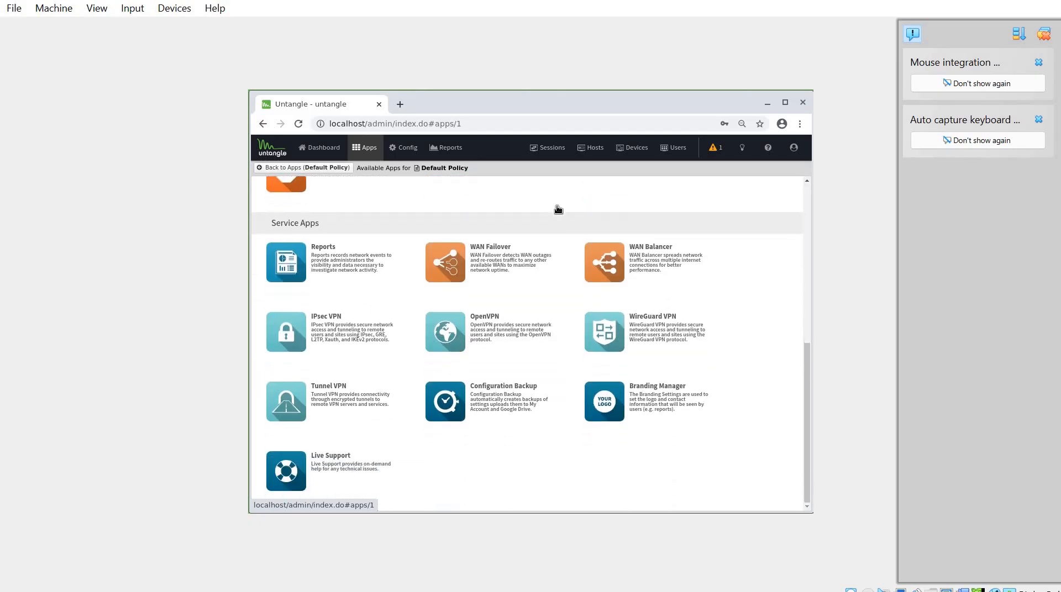
scroll(497, 210, "up", 8)
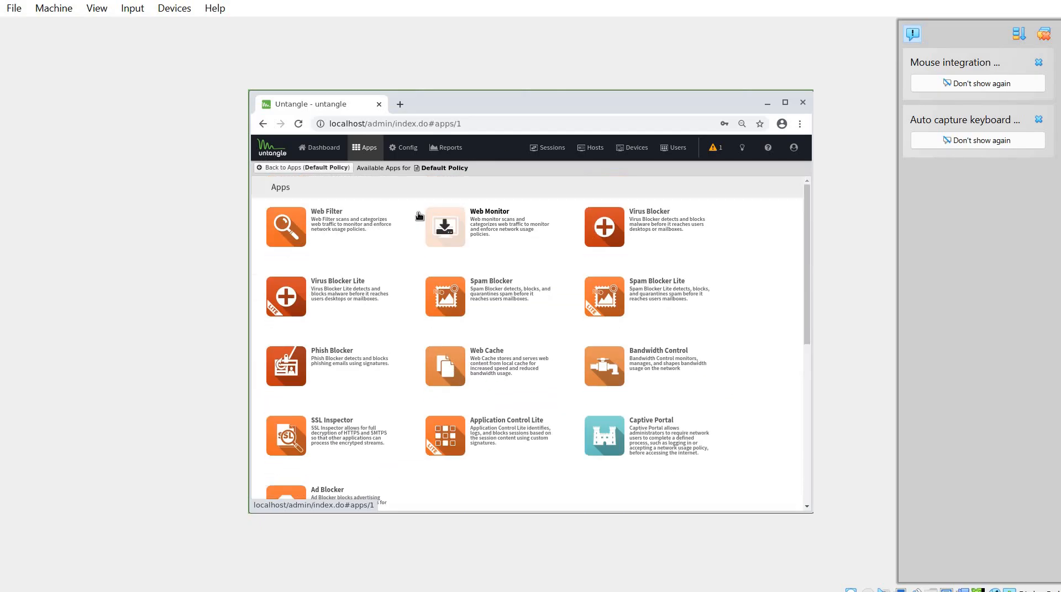
Open Policy Manager from the installed apps, review the Default Policy's app list, and return to the Default Policy apps.
left_click(286, 168)
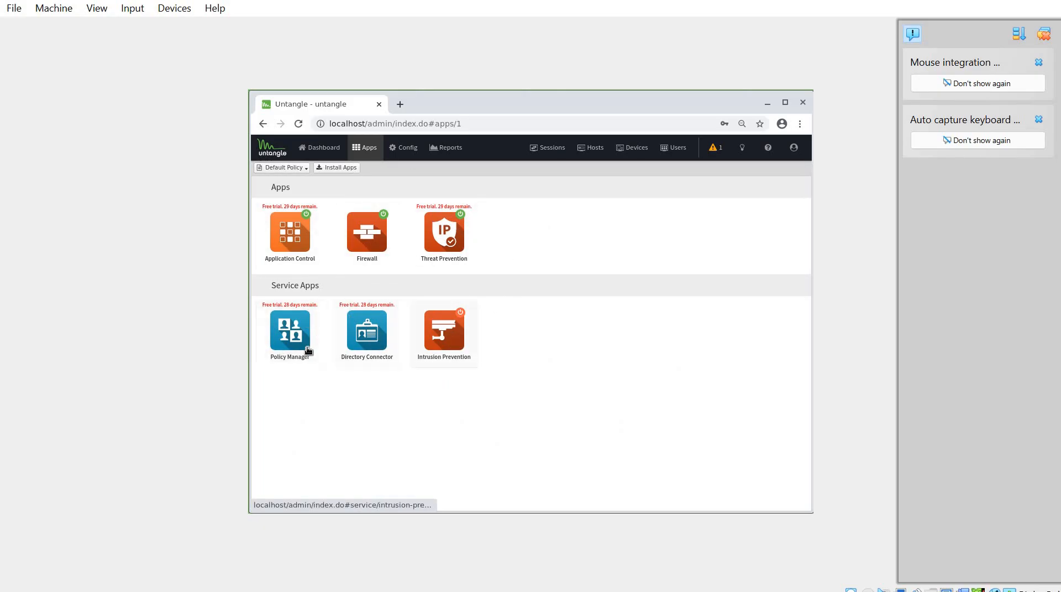
left_click(305, 343)
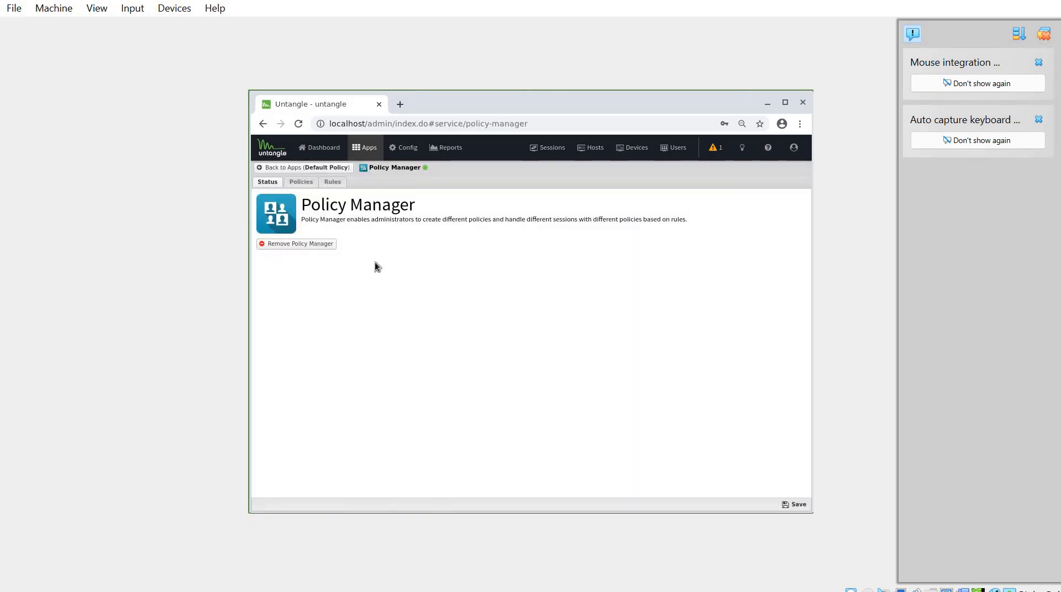
left_click(313, 186)
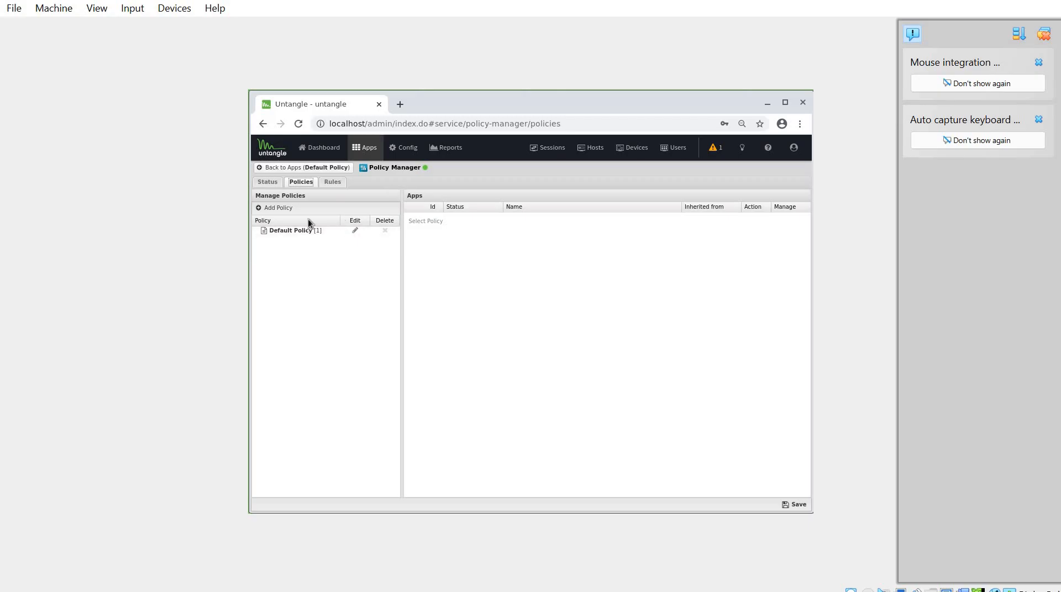
left_click(287, 231)
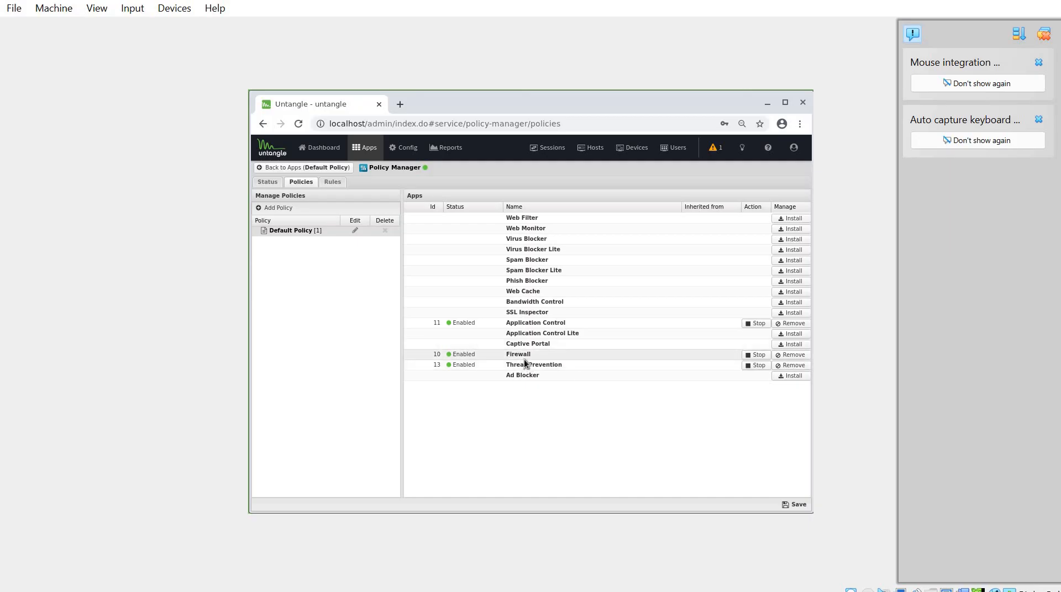
left_click(332, 183)
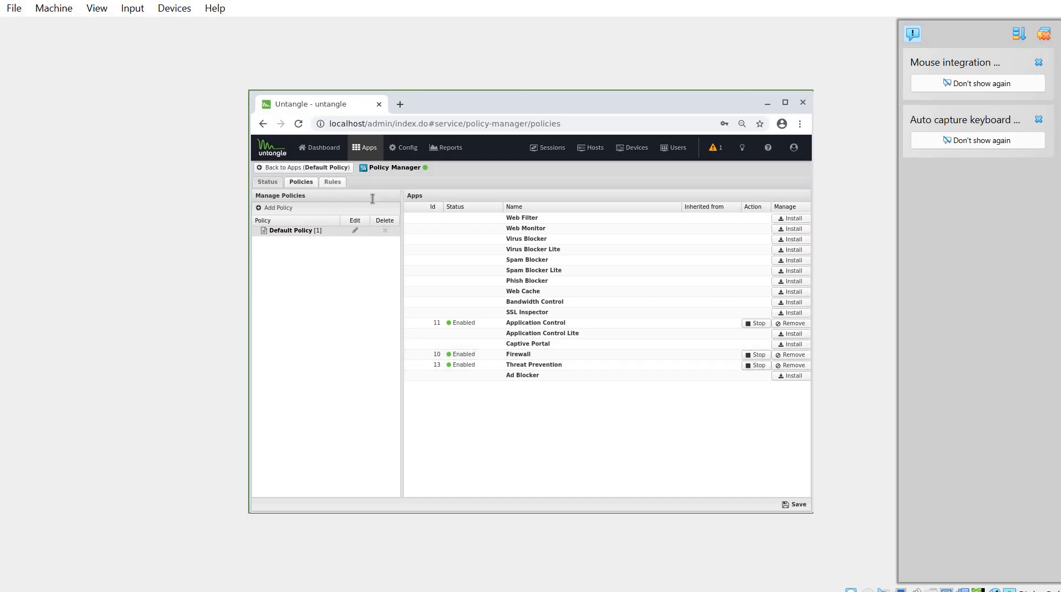
left_click(301, 182)
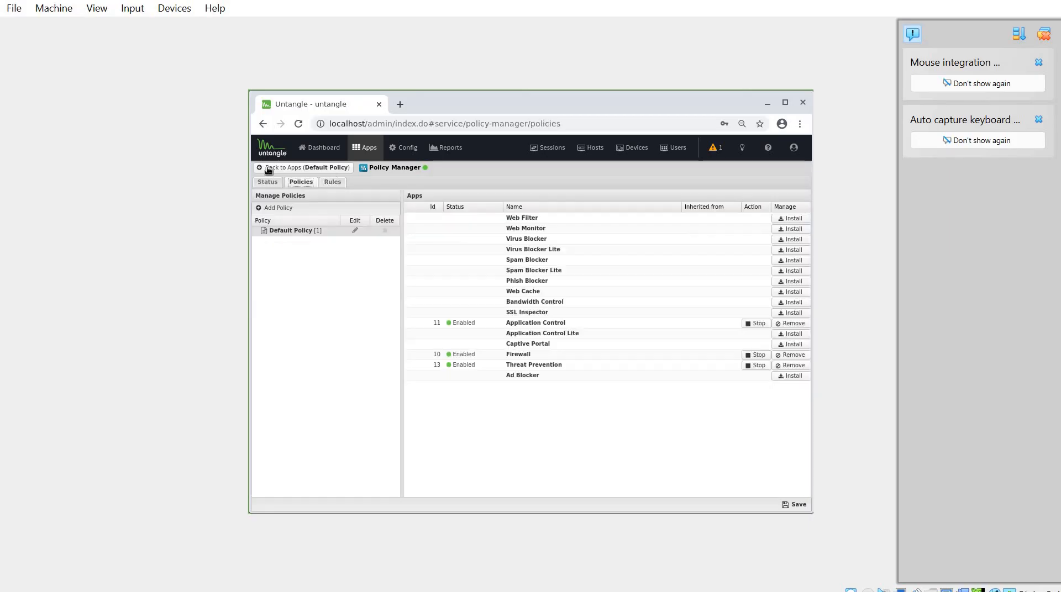
left_click(268, 168)
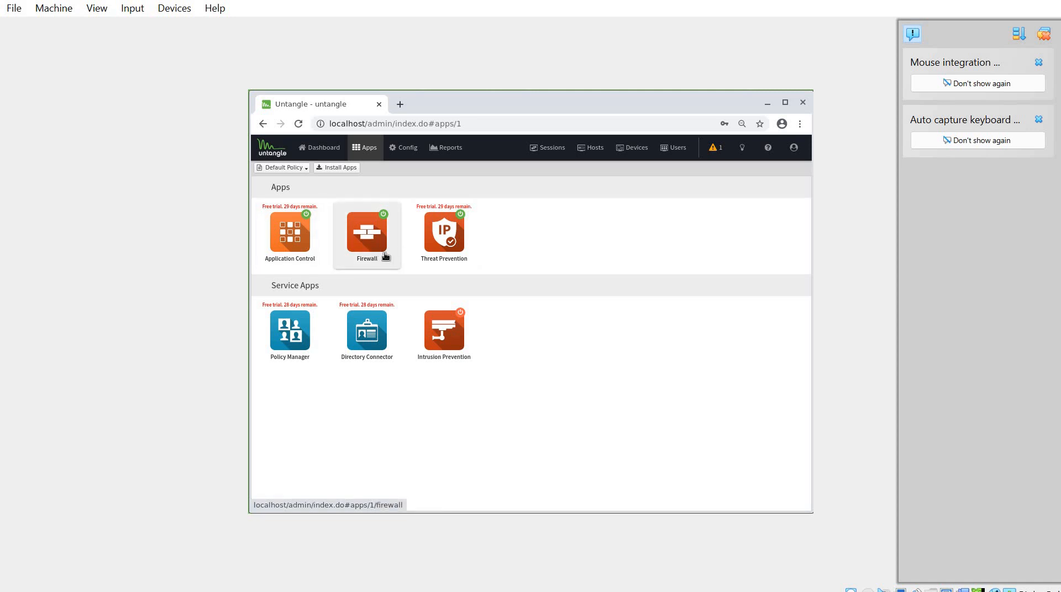
Start a new rule in the Firewall app with the description "Block HTTPS" and Enable turned off.
left_click(369, 244)
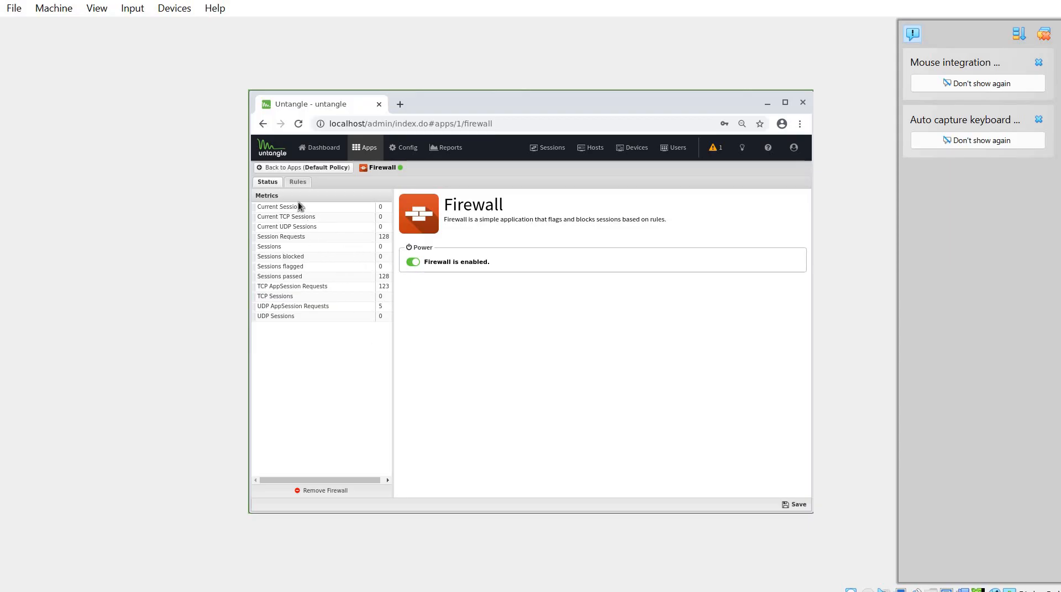
left_click(297, 182)
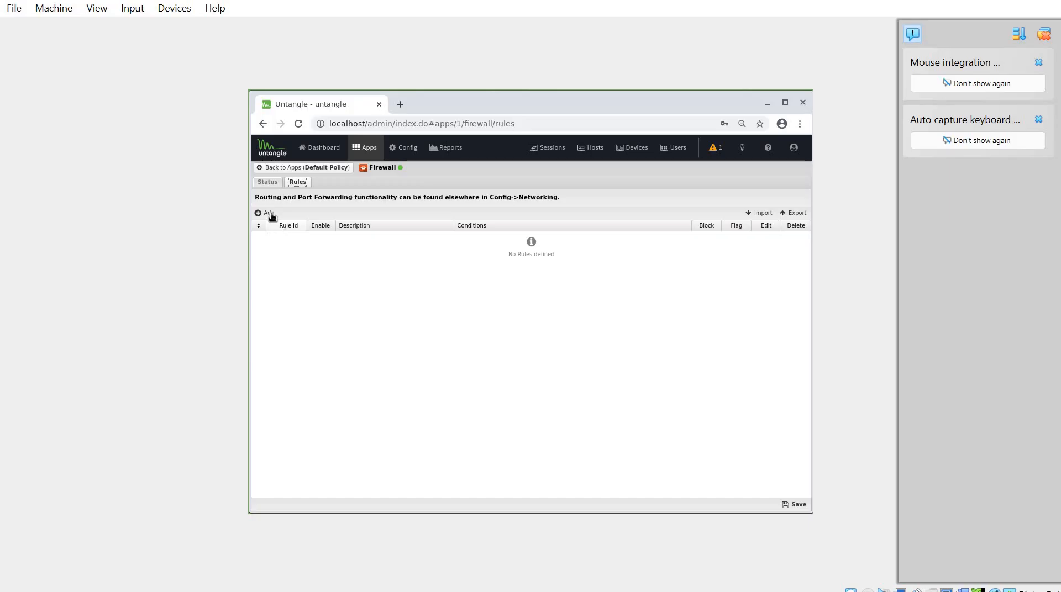
left_click(268, 213)
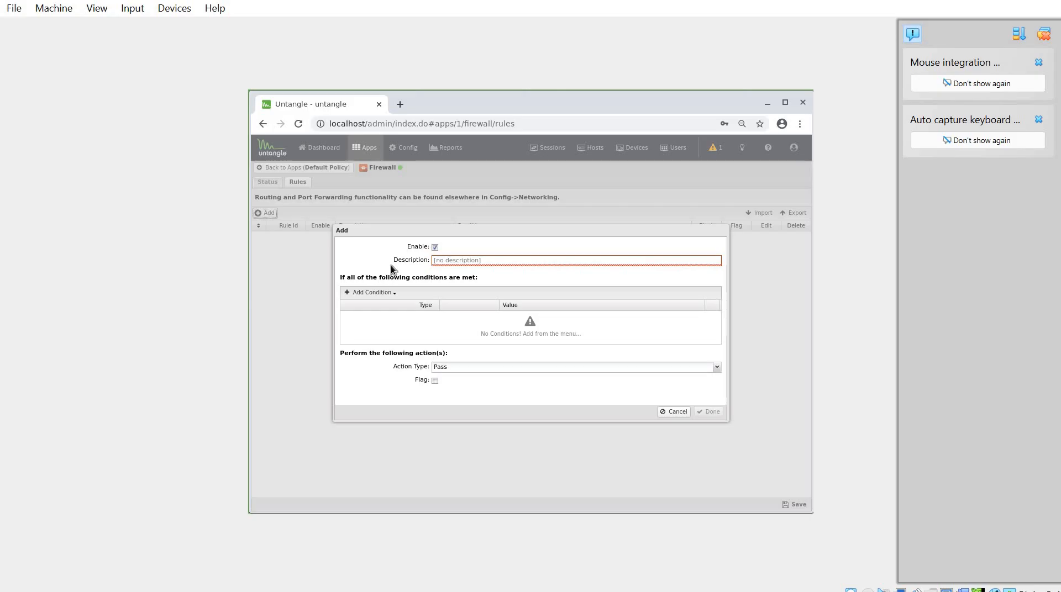
left_click(454, 261)
type("Block HTTPS")
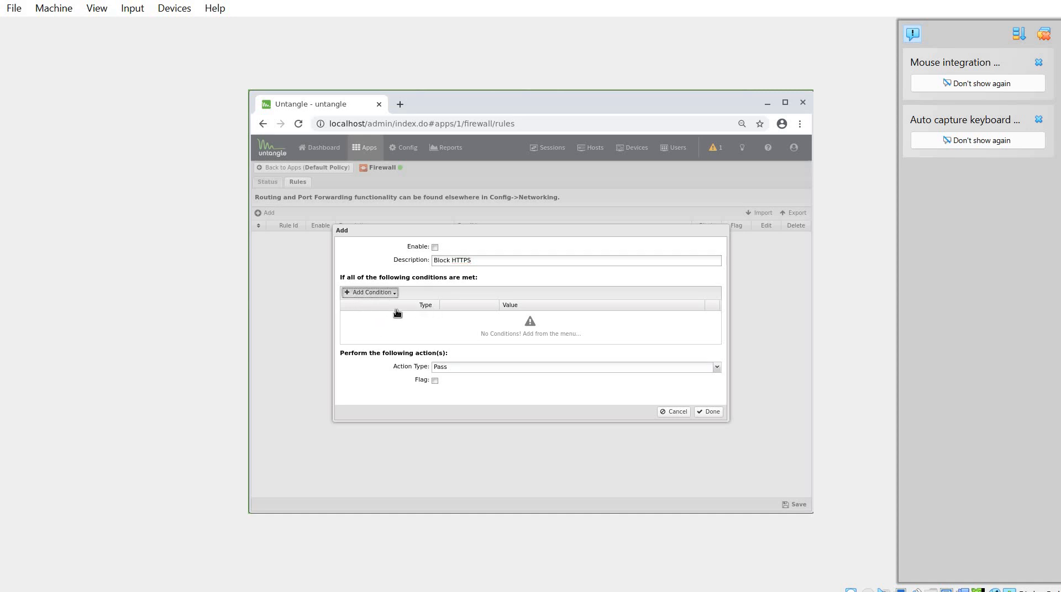
Add a Source Address condition to the rule with the value 192.168.2.100.
left_click(367, 294)
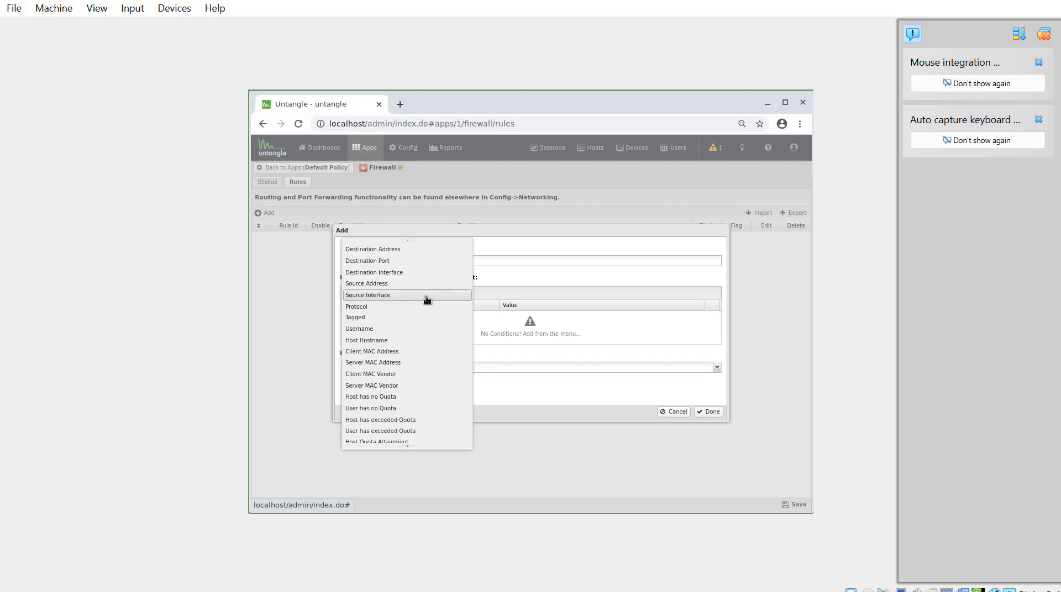
left_click(396, 284)
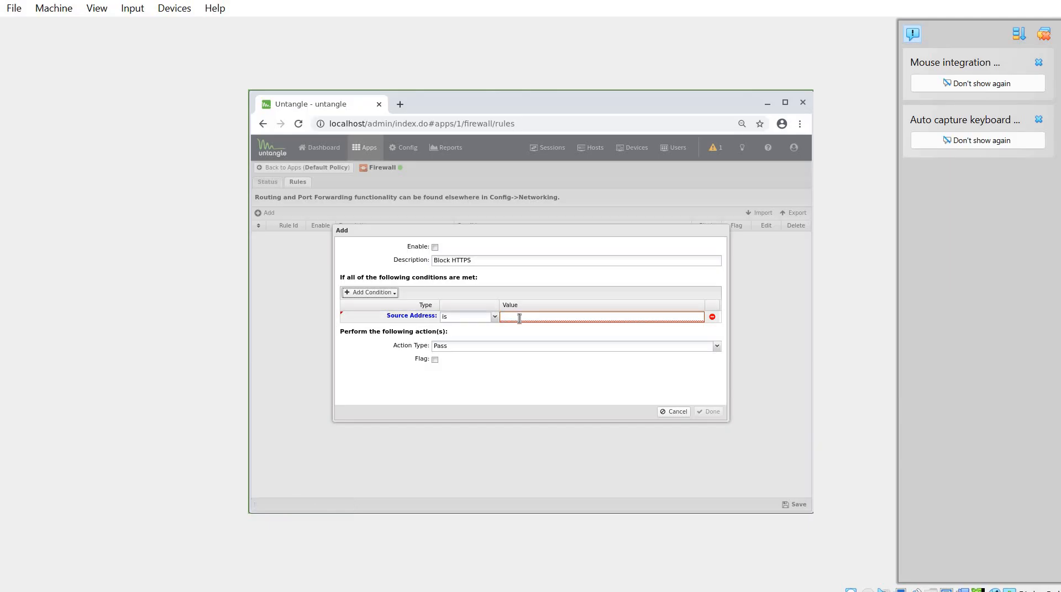
left_click(520, 318)
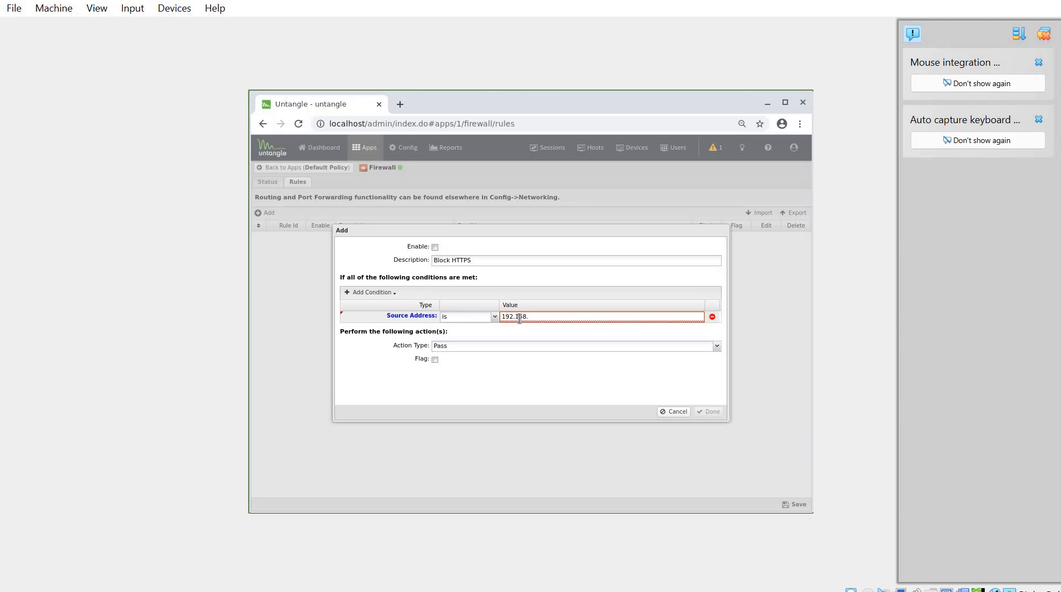
type("100")
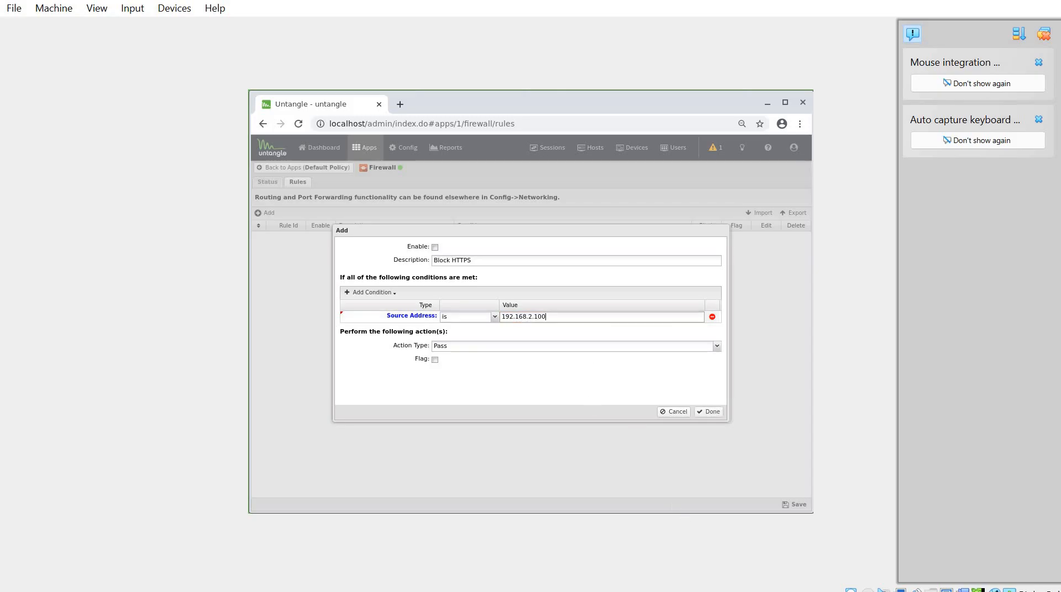
Check the Windows 10n client's IP address with ipconfig in its Command Prompt, and return to the Untangle debain virtual machine.
mouse_move(744, 590)
left_click(804, 557)
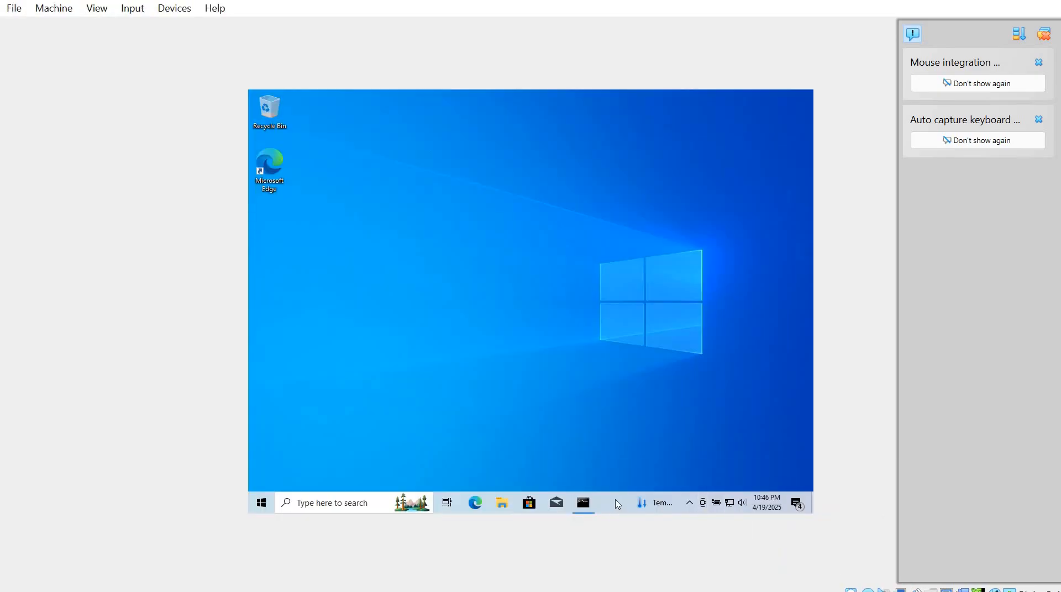
left_click(584, 502)
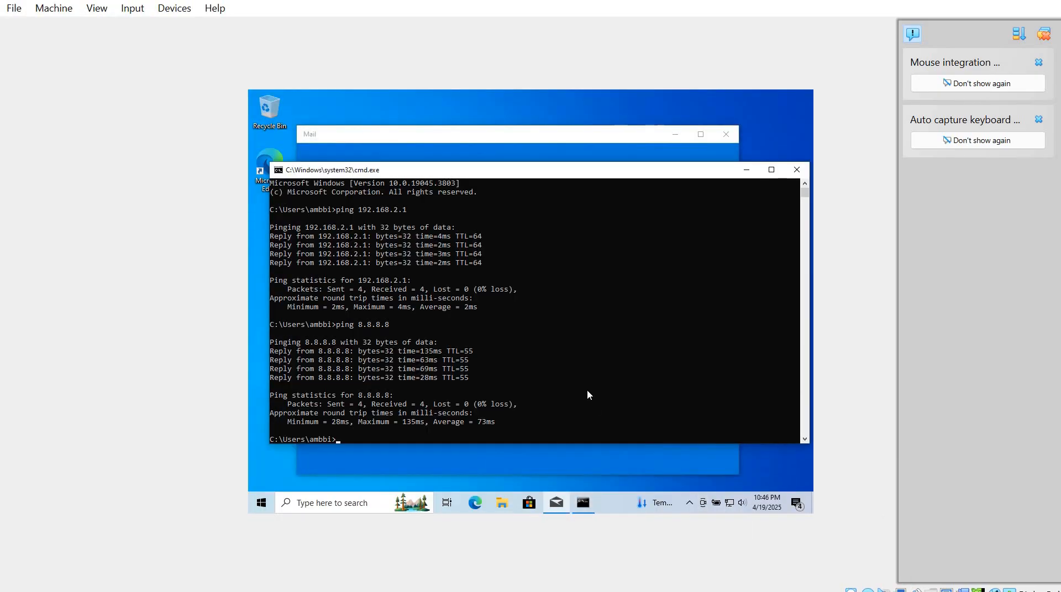
type("ipconfig")
key("Return")
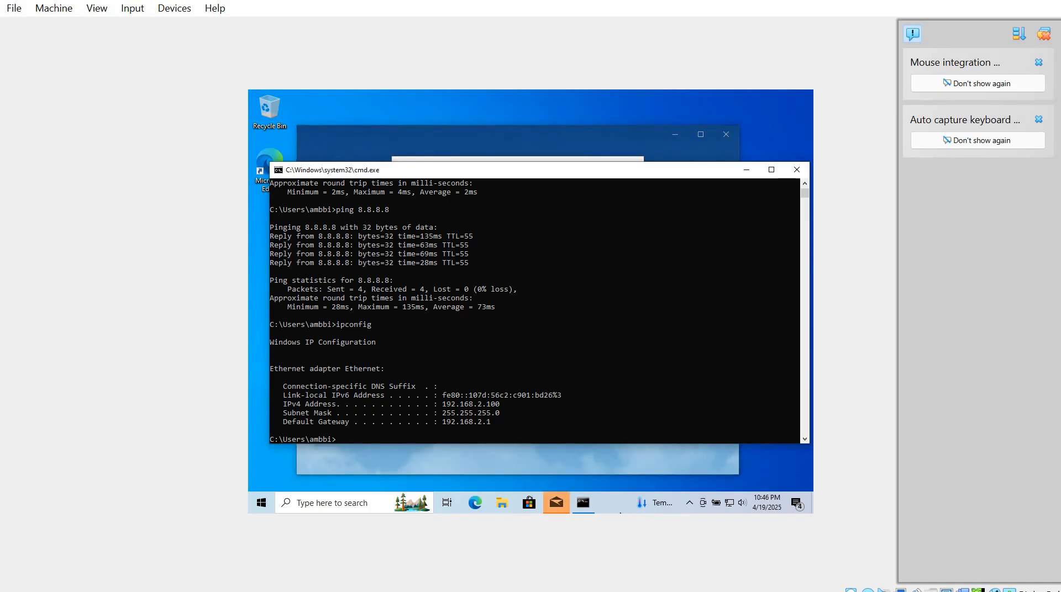
mouse_move(707, 589)
left_click(707, 538)
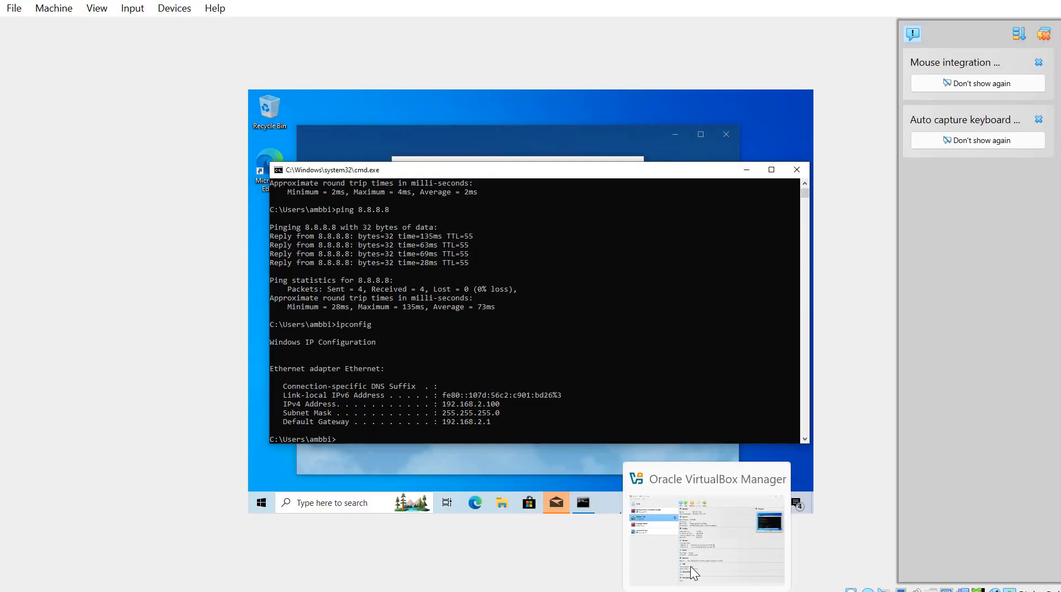
mouse_move(740, 590)
left_click(669, 545)
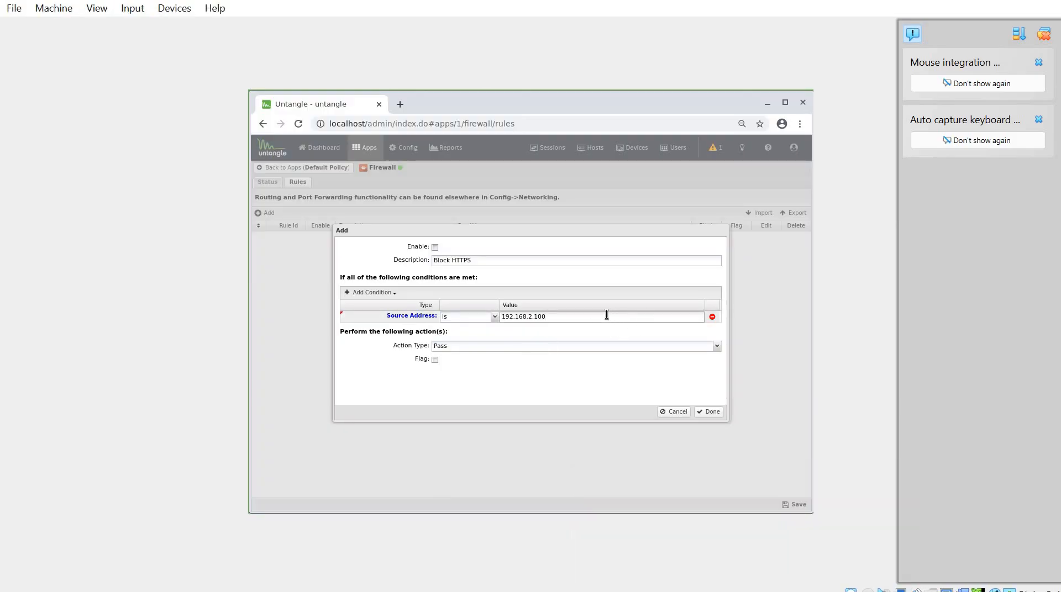
Add a Destination Port condition of 443 to the rule and set its action type to Block.
left_click(374, 292)
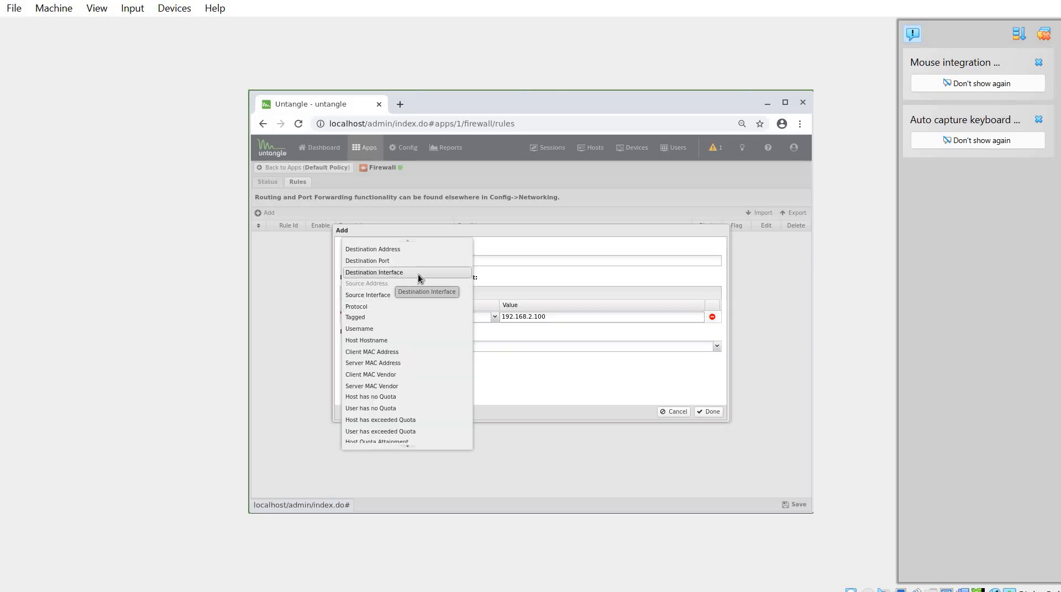
left_click(367, 261)
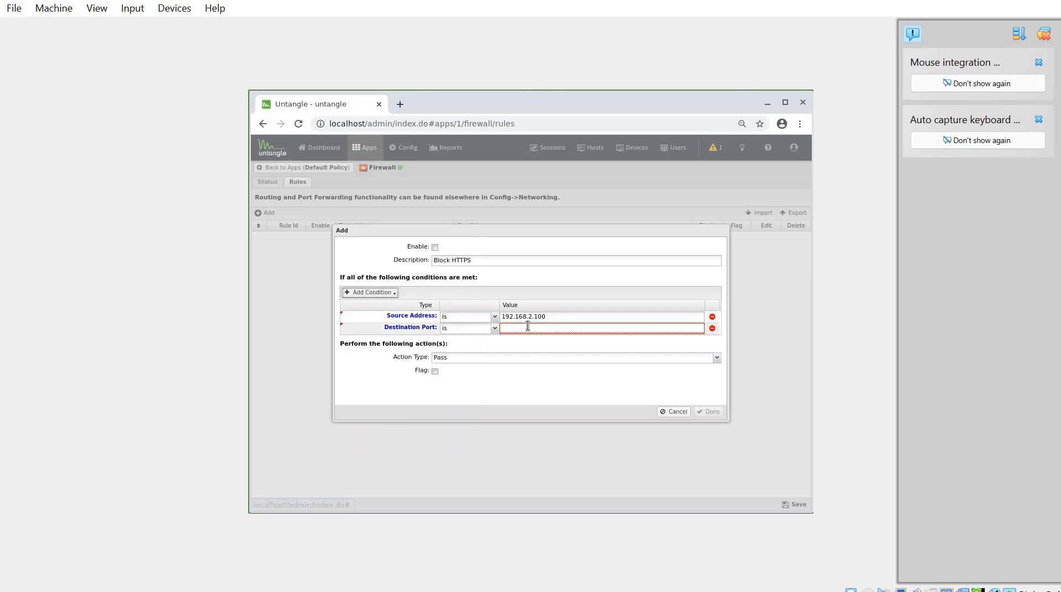
left_click(566, 330)
type("443")
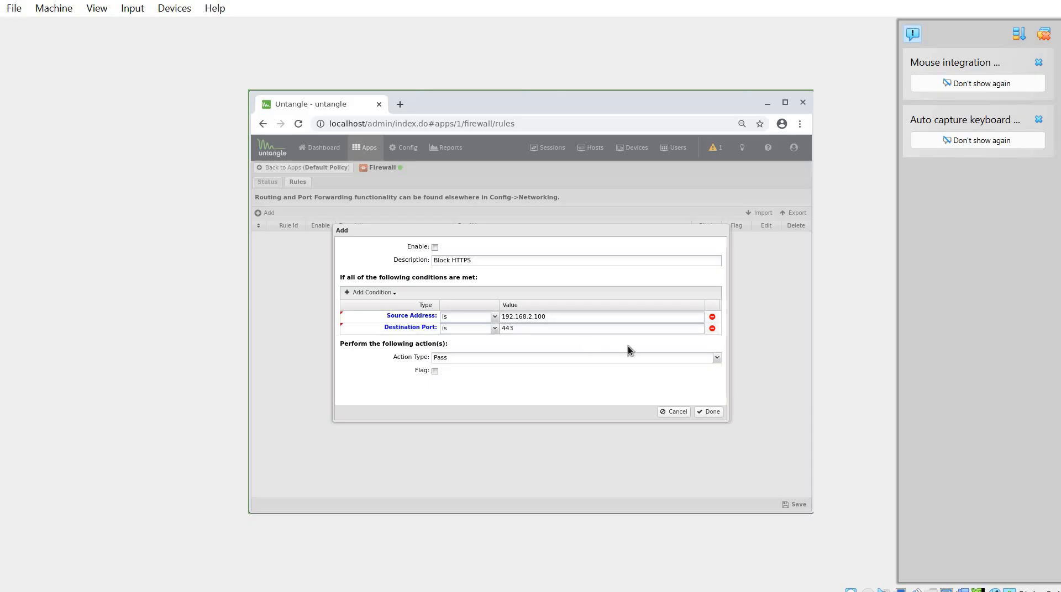
left_click(604, 360)
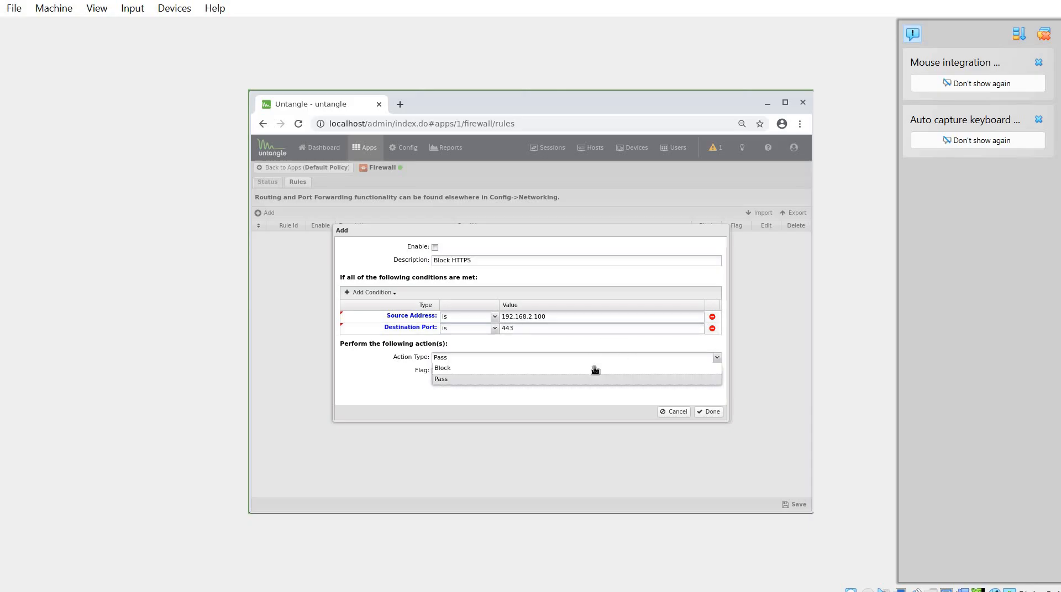
left_click(547, 368)
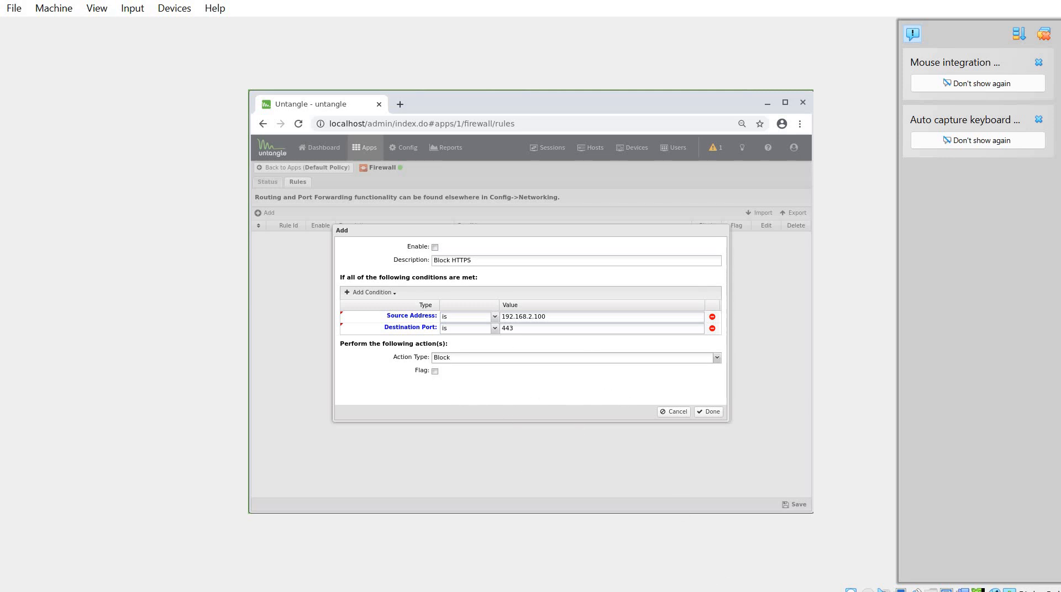
Switch to the Windows 10n virtual machine, minimize the Command Prompt, and close the Mail account dialog and window.
mouse_move(720, 579)
mouse_move(771, 526)
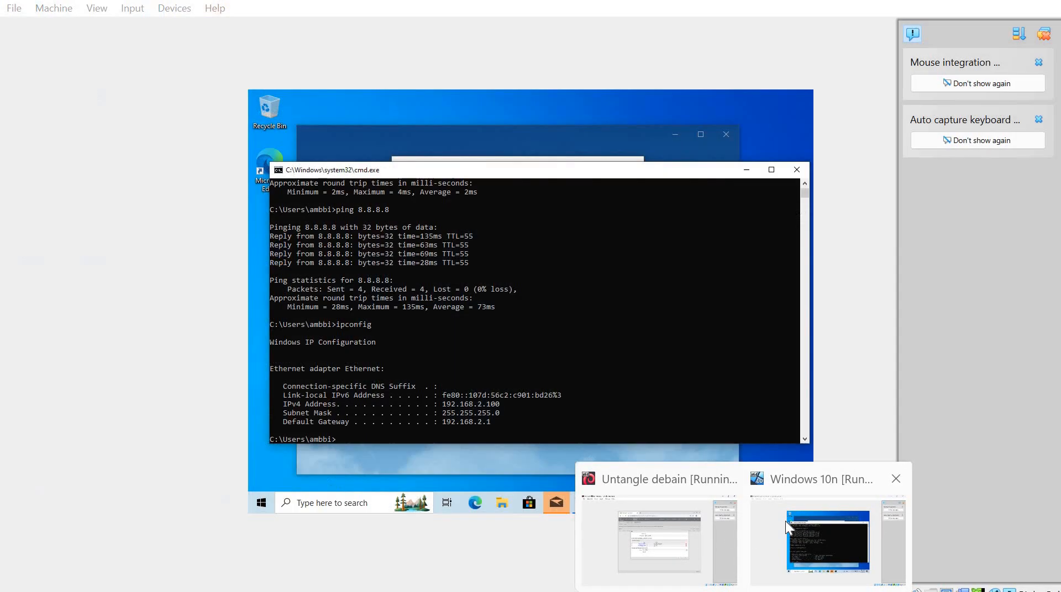
left_click(785, 521)
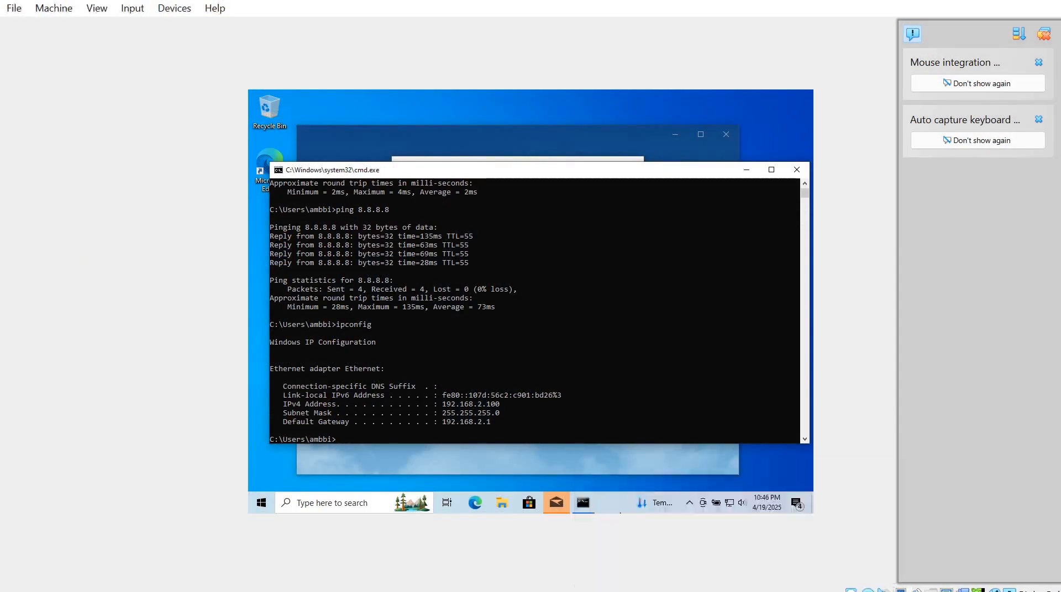
left_click(746, 169)
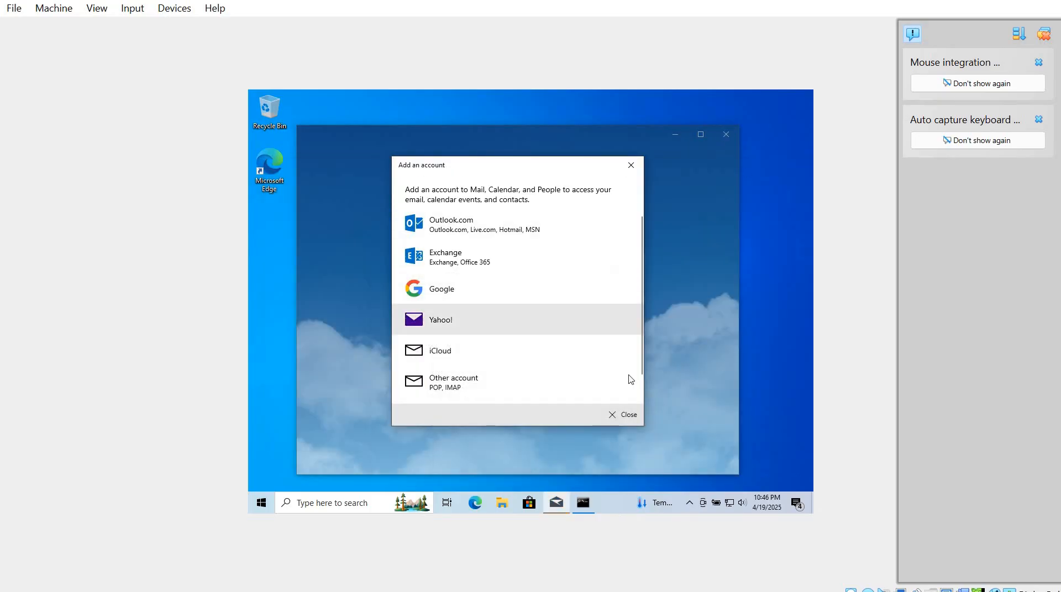
left_click(628, 416)
left_click(728, 137)
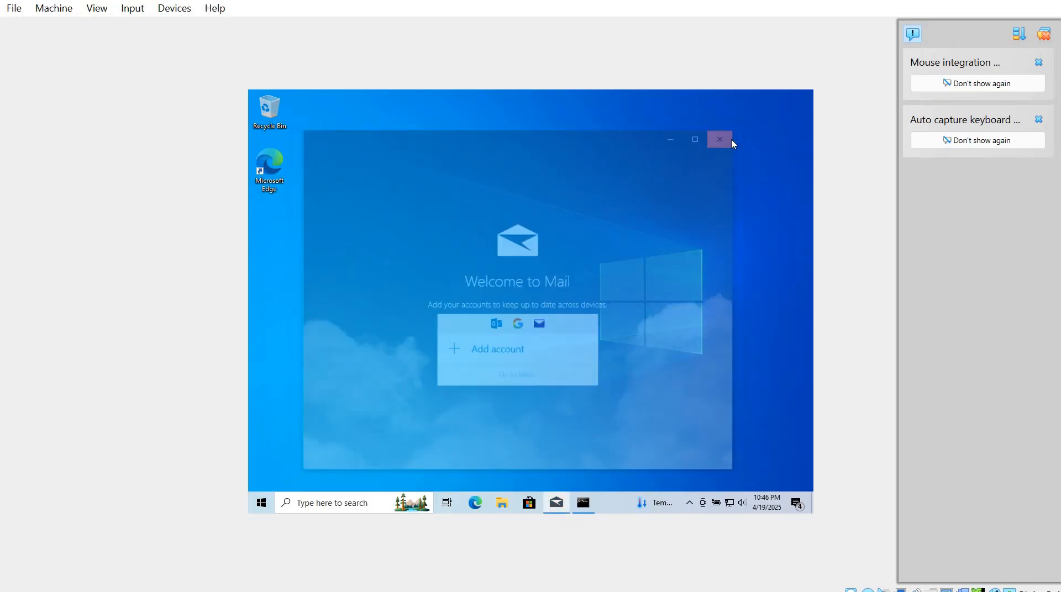
double_click(276, 164)
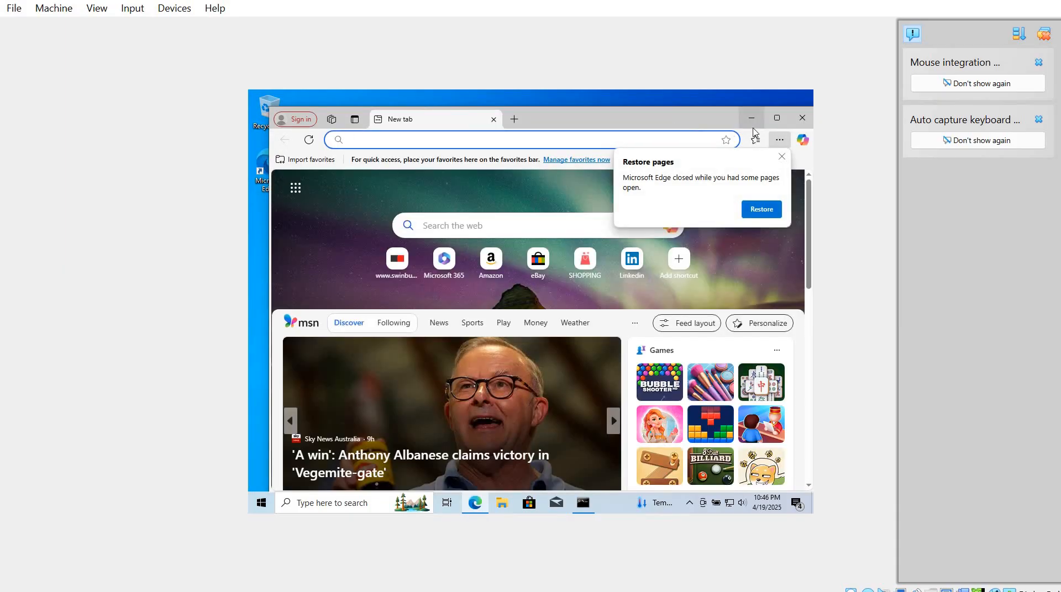
left_click(777, 117)
left_click(494, 207)
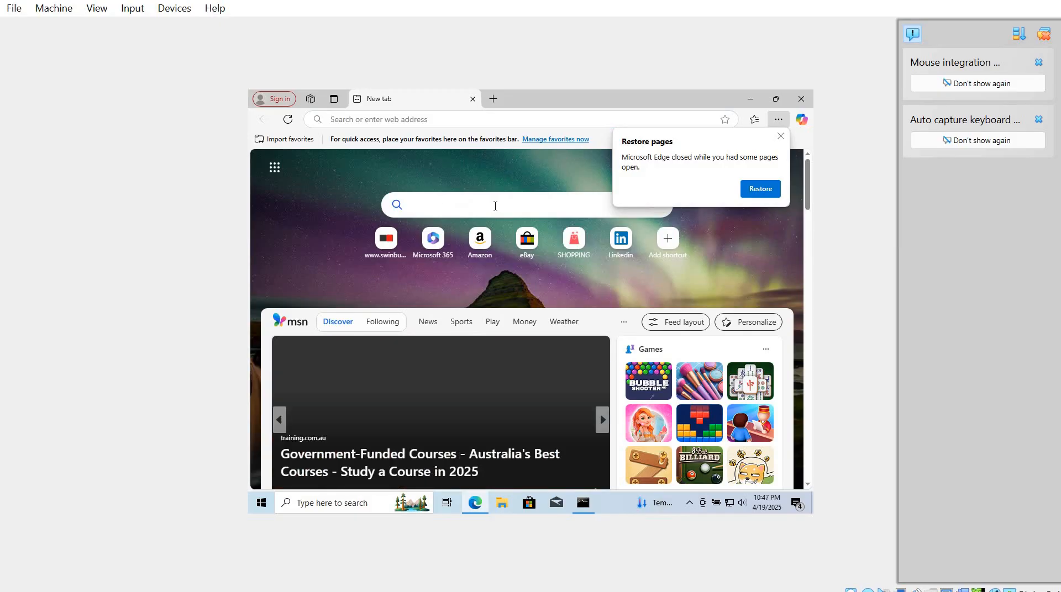
type("www.swi")
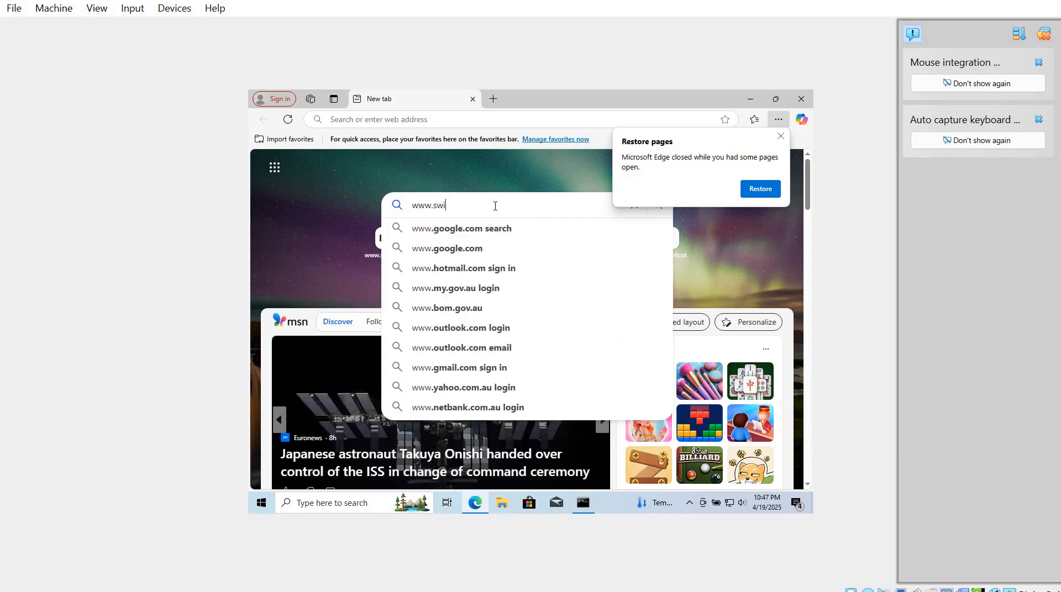
type("nburne")
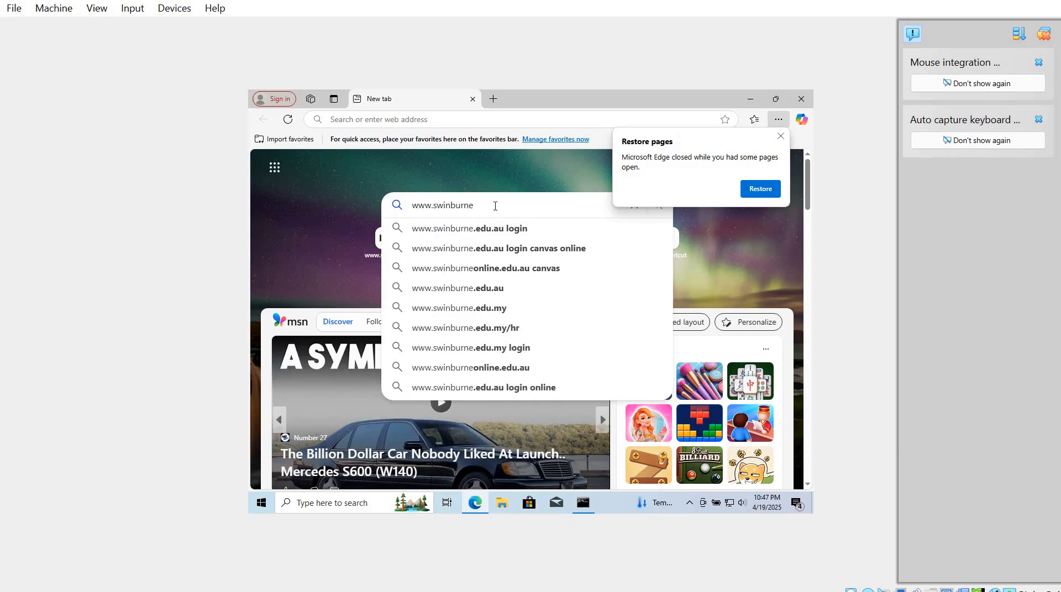
type(".com")
key("Return")
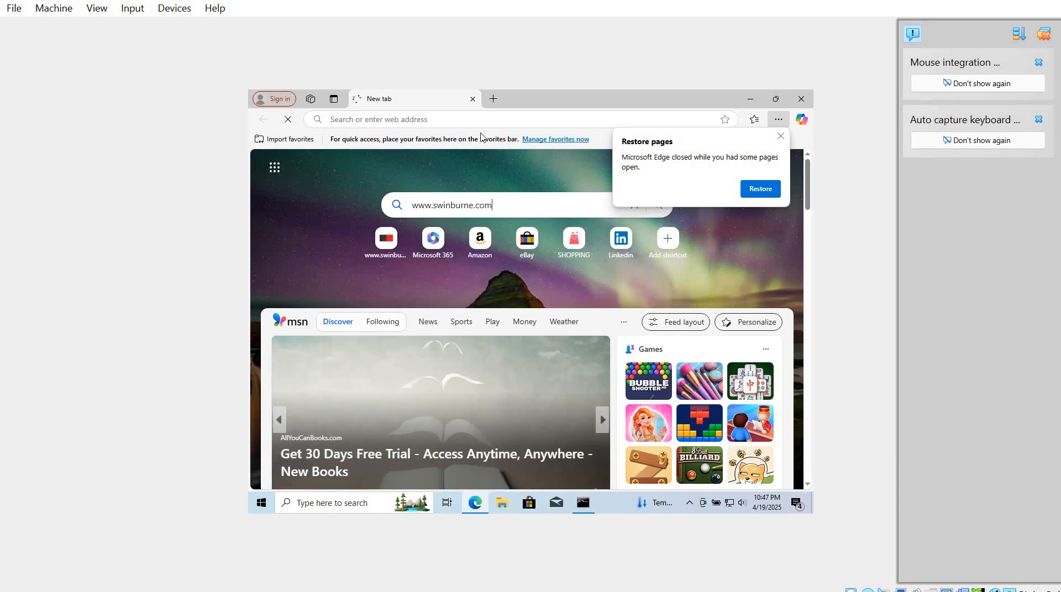
left_click(780, 136)
left_click(500, 160)
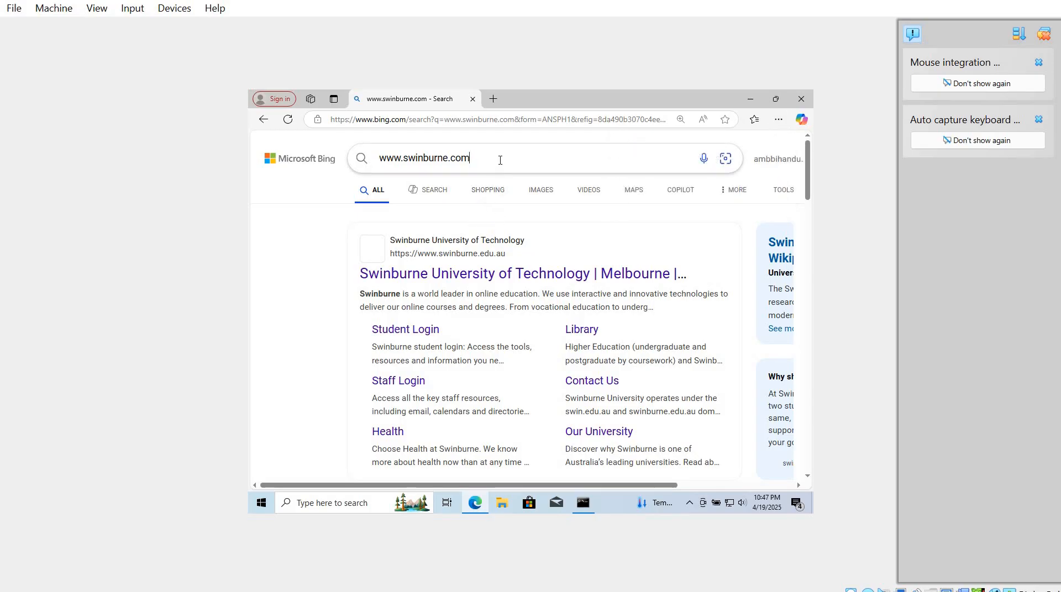
key("BackSpace")
type("edu")
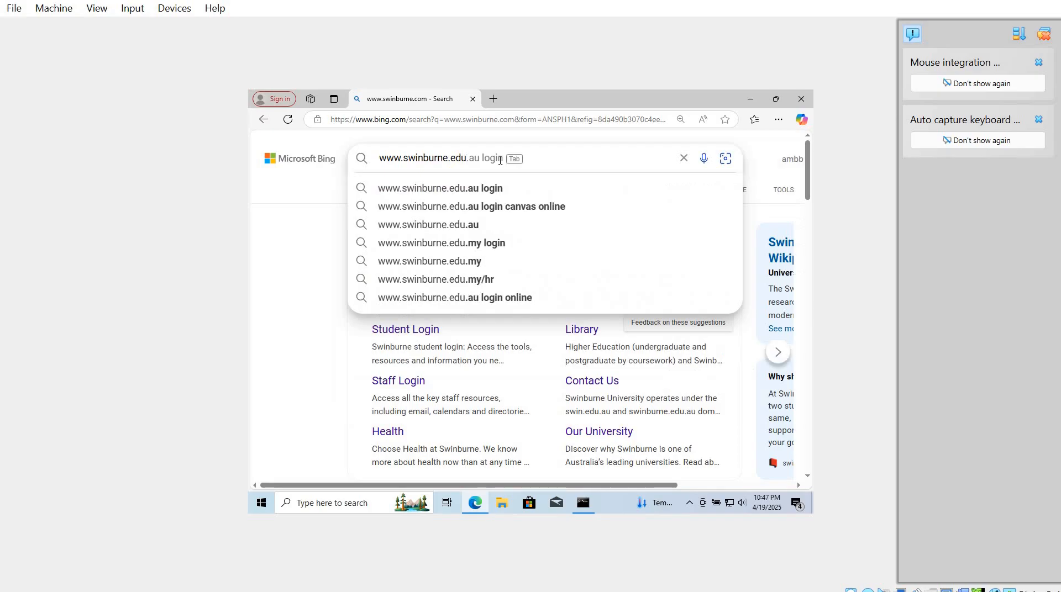
type(".au")
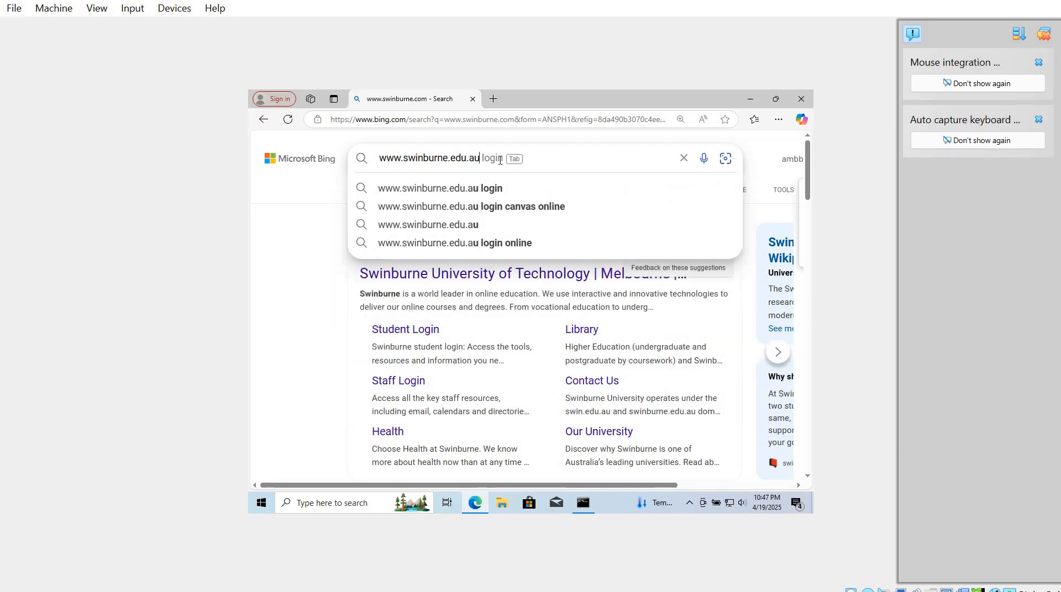
key("Delete")
key("Return")
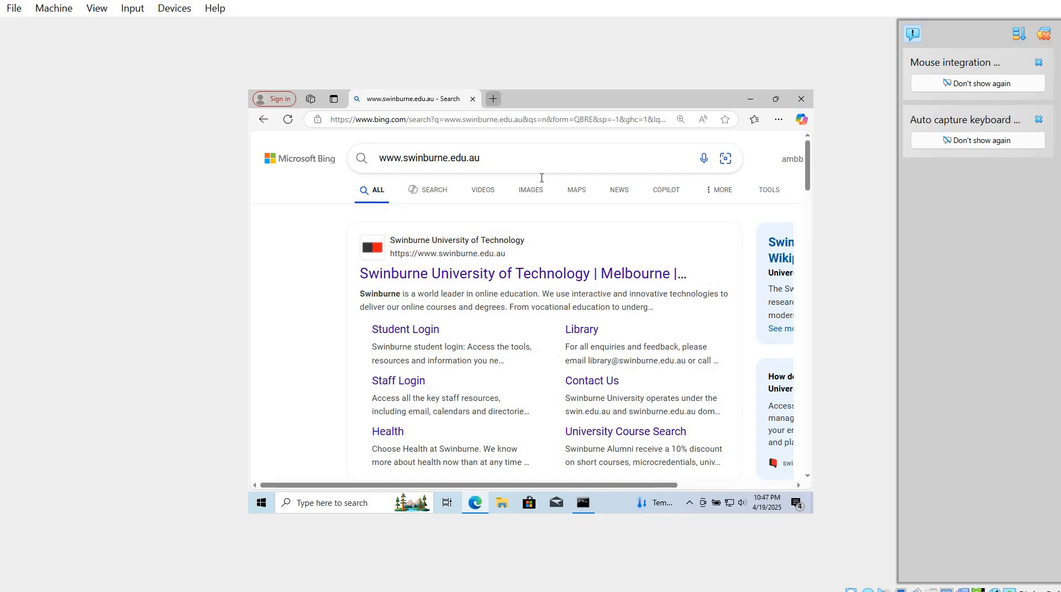
left_click(493, 99)
type("www.sw")
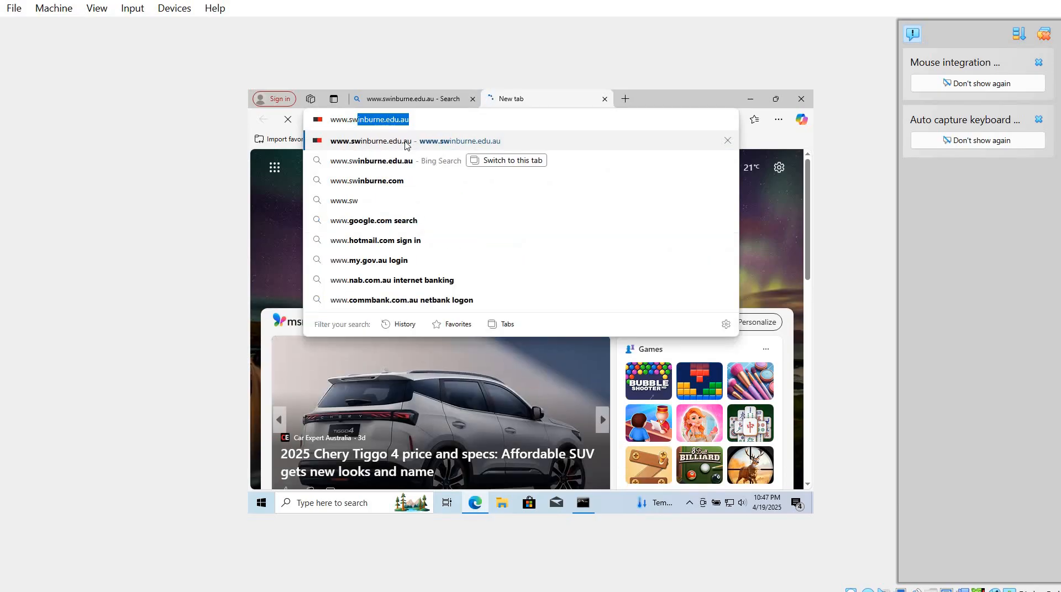
left_click(403, 181)
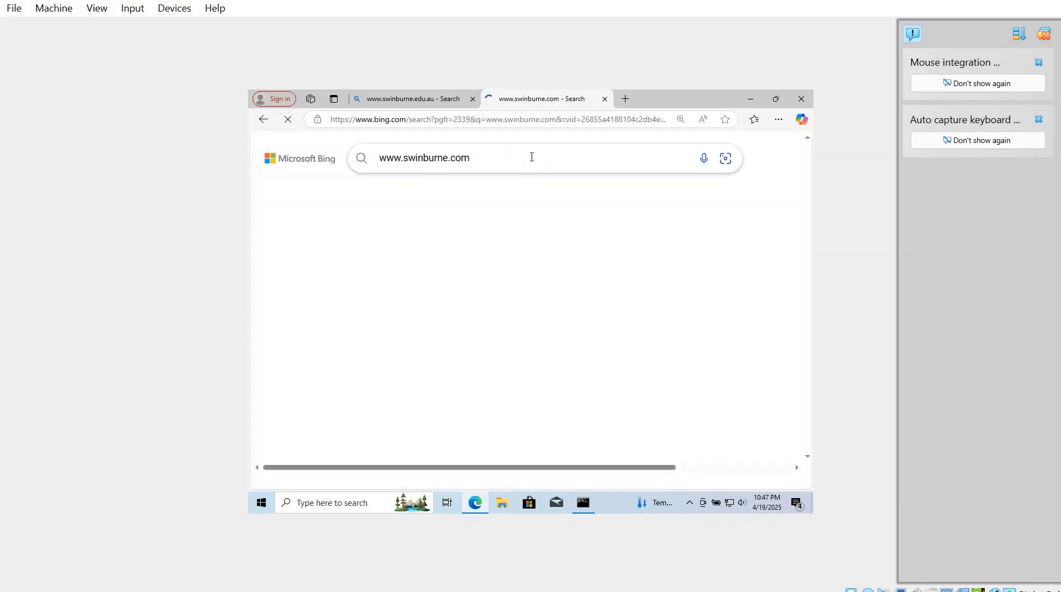
left_click(418, 202)
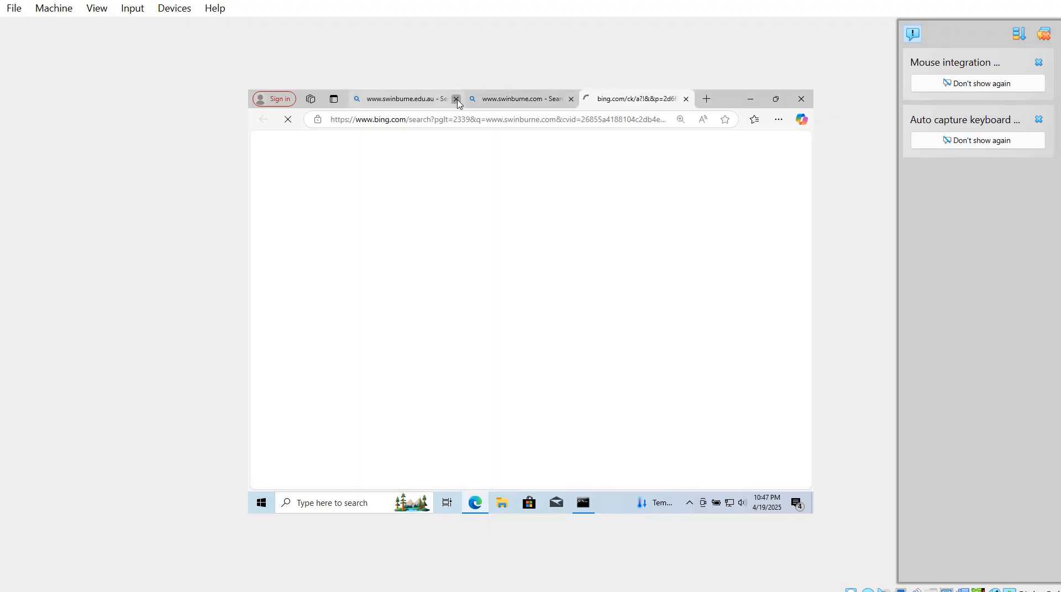
left_click(455, 99)
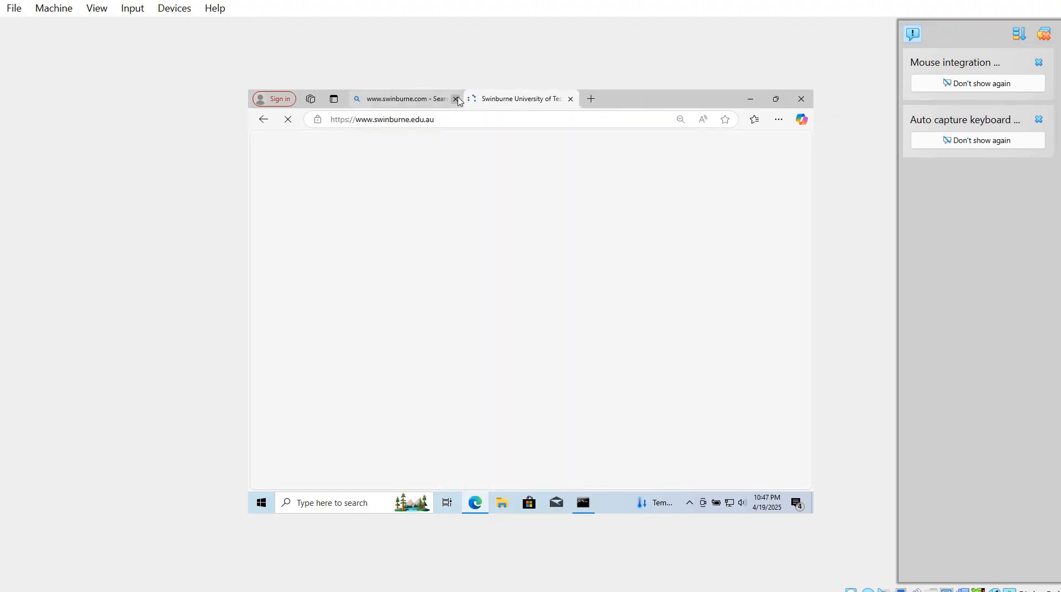
left_click(455, 98)
left_click(445, 119)
key("ctrl+c")
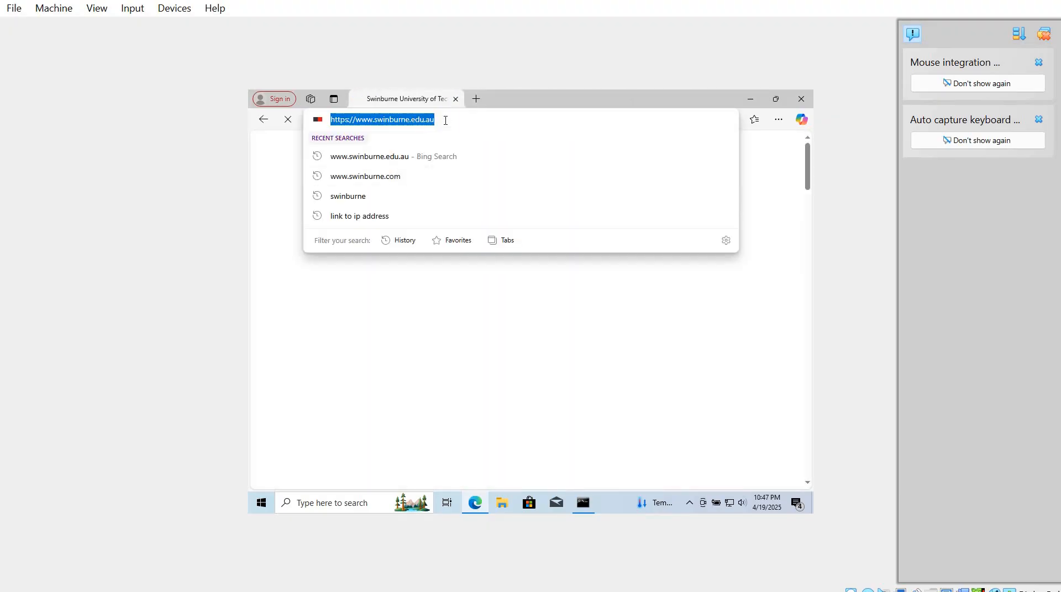
left_click(477, 99)
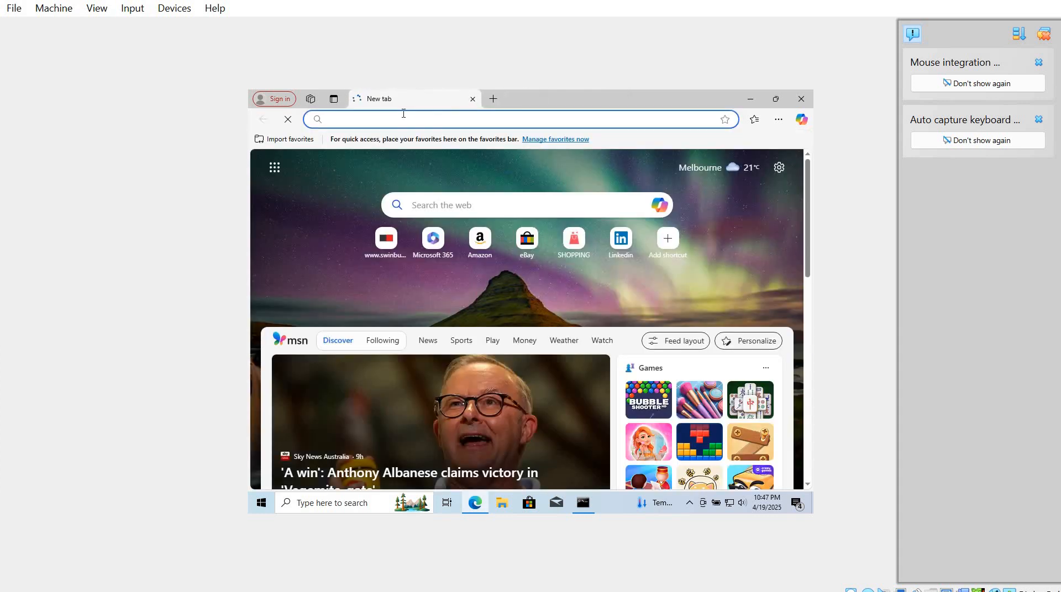
key("ctrl+v")
key("Return")
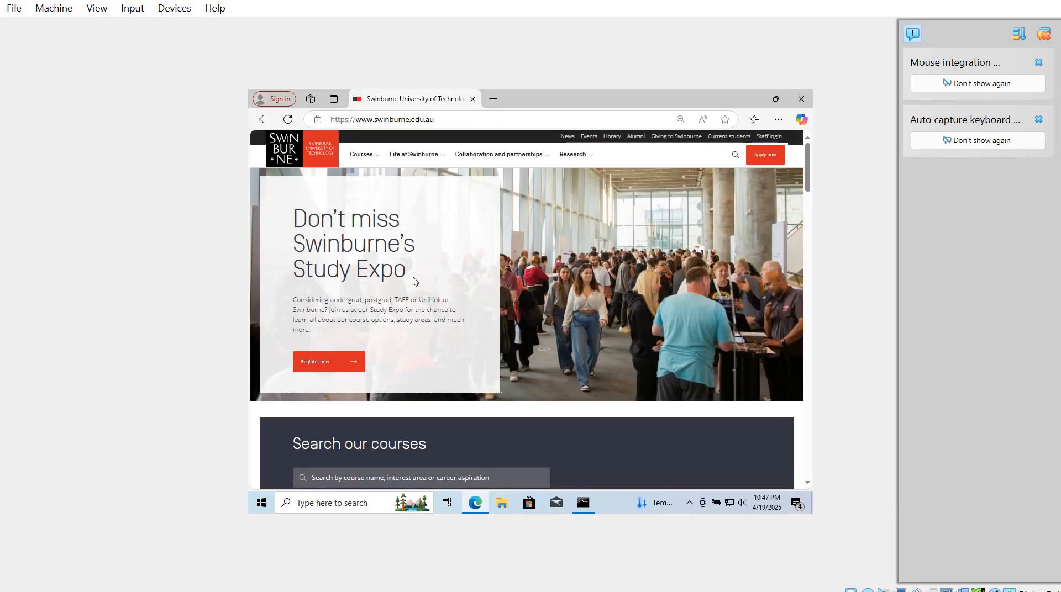
scroll(413, 281, "down", 20)
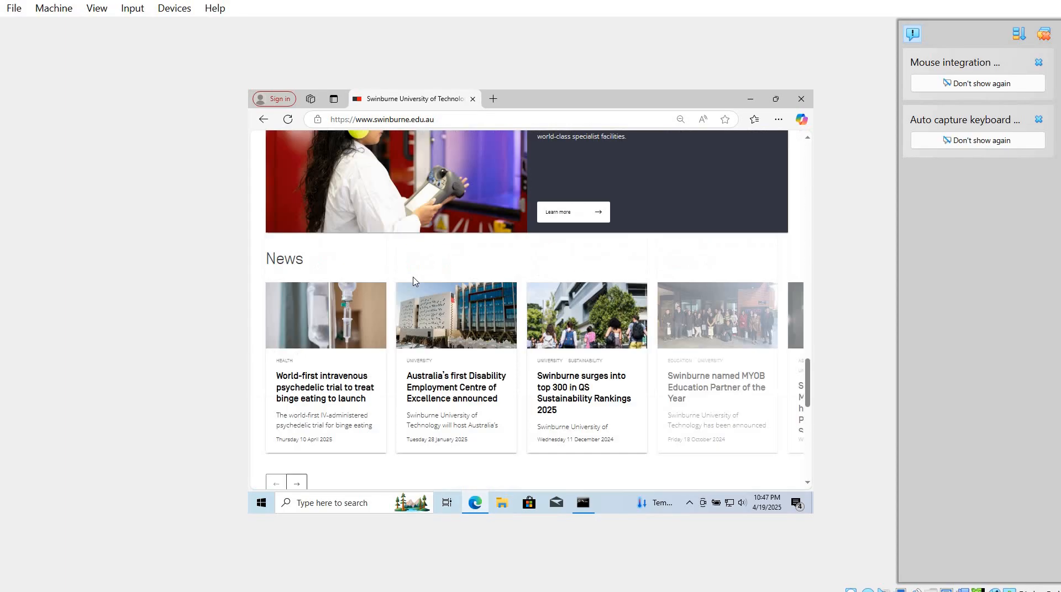
scroll(414, 281, "up", 20)
scroll(414, 281, "down", 20)
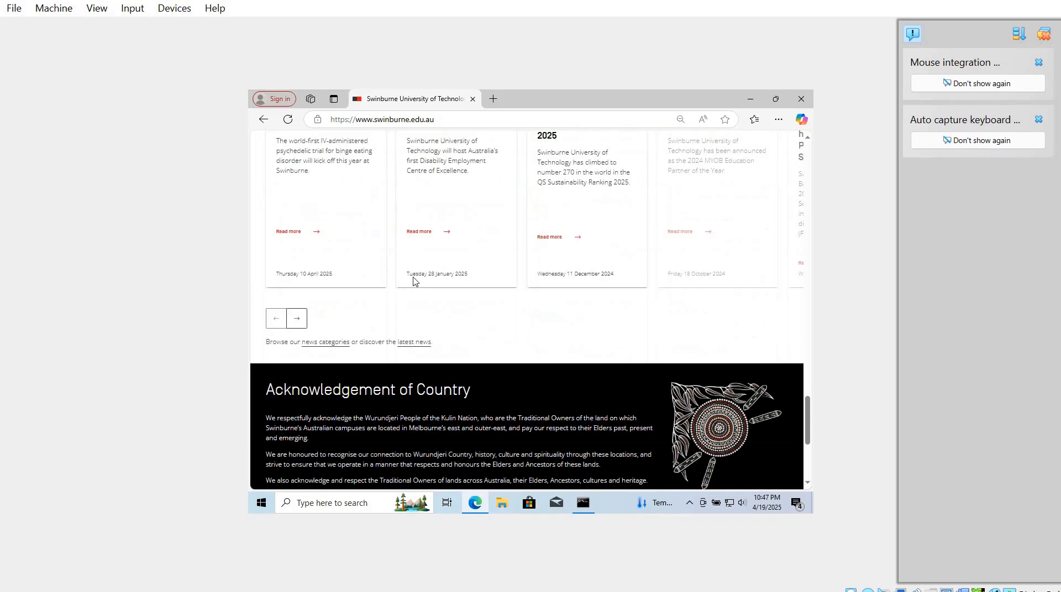
scroll(414, 281, "up", 20)
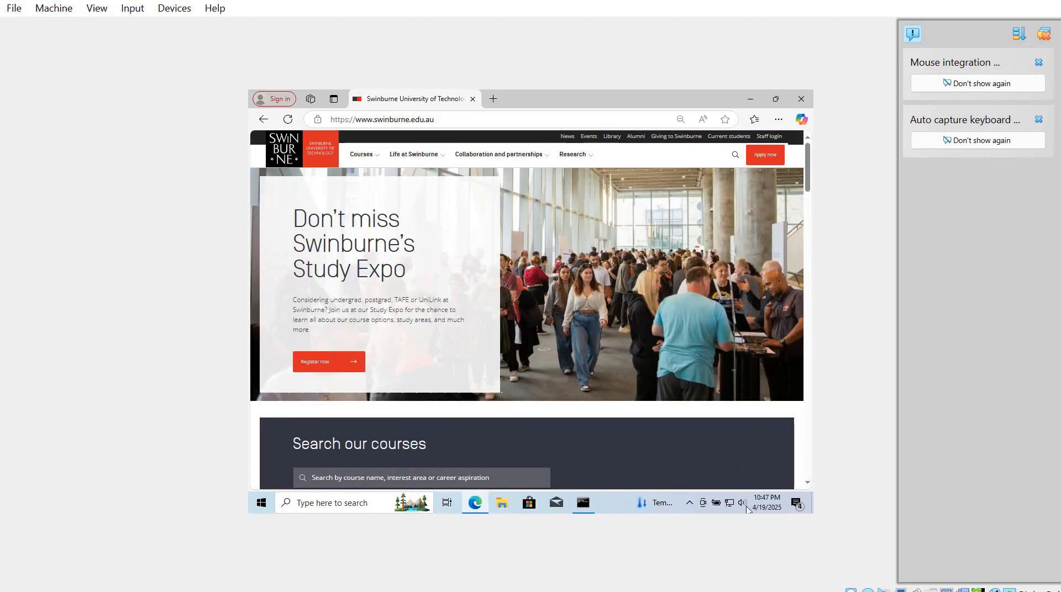
Return to the Untangle debain virtual machine, add the finished Block HTTPS rule to the list, and save it as enabled.
mouse_move(743, 589)
left_click(685, 529)
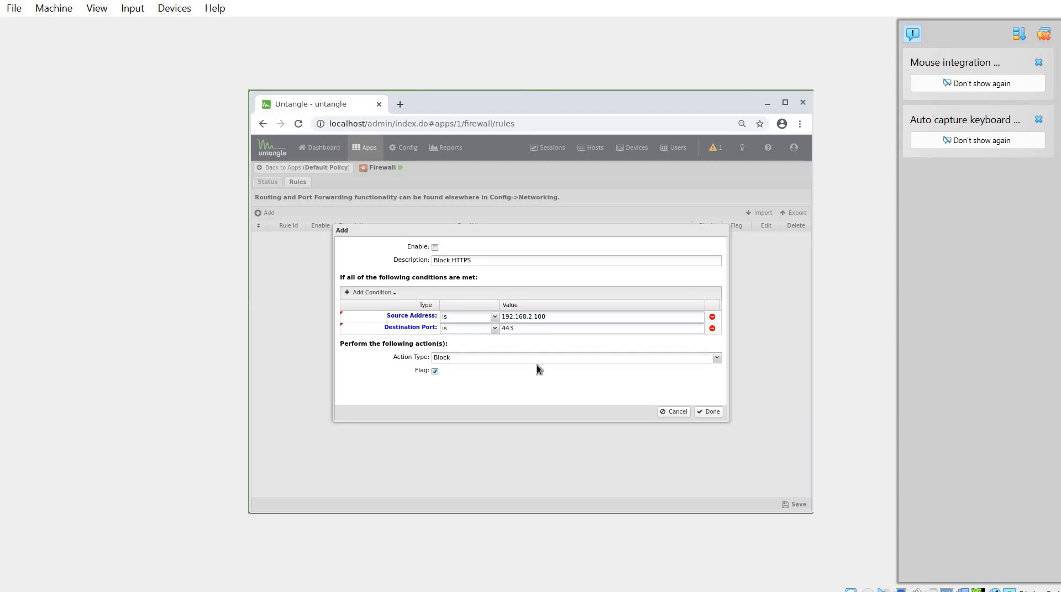
left_click(704, 412)
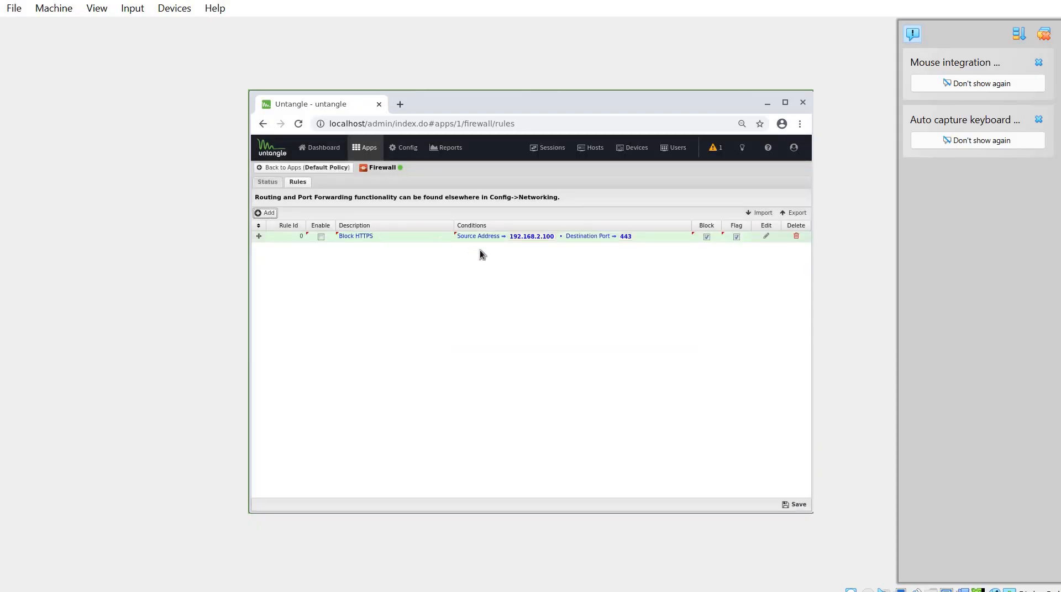
left_click(320, 237)
left_click(793, 505)
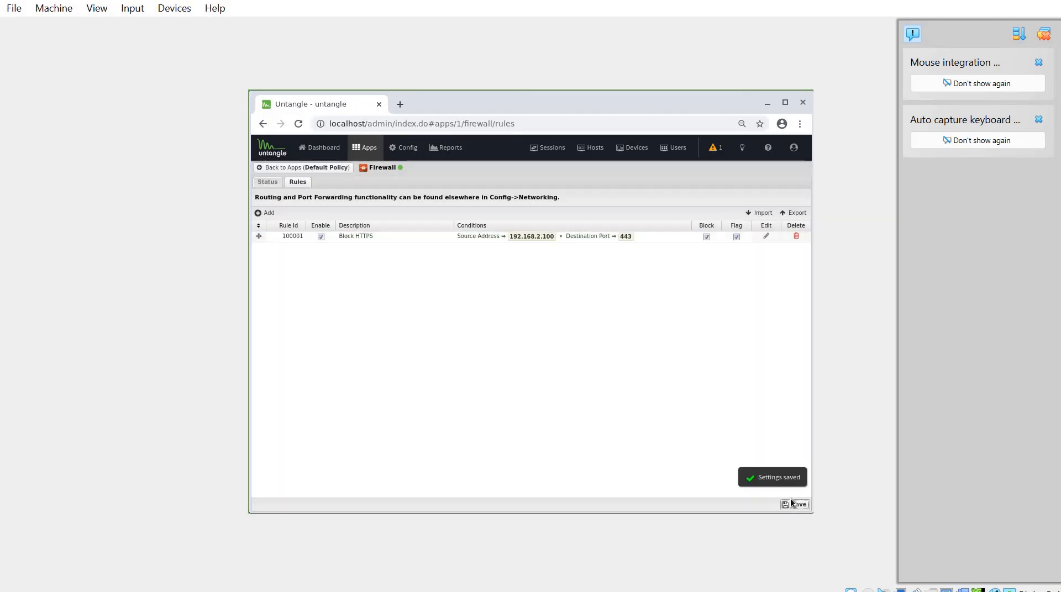
left_click(794, 505)
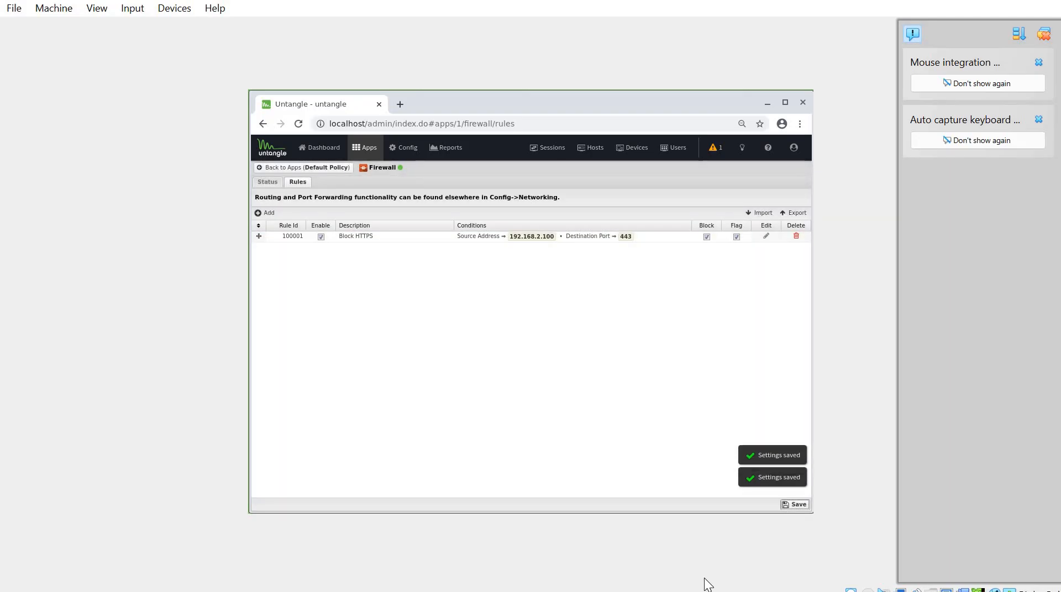
mouse_move(745, 589)
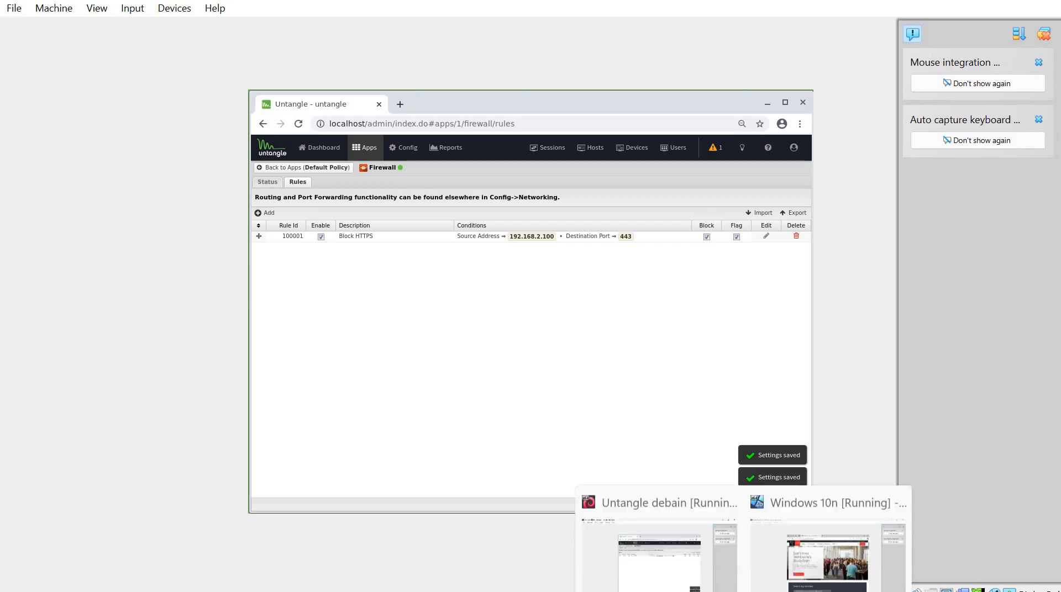
left_click(789, 551)
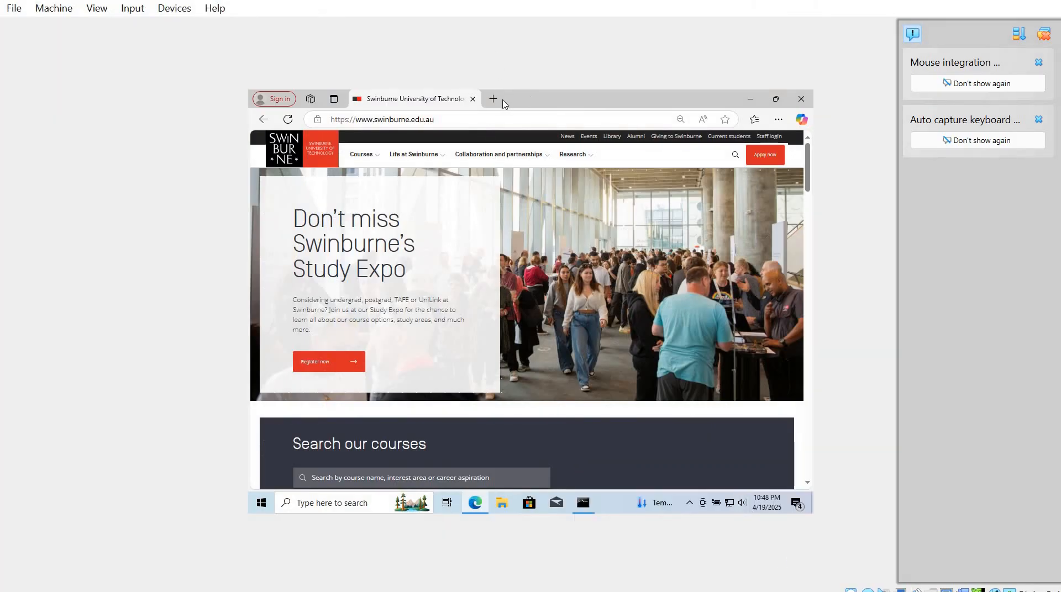
left_click(287, 119)
left_click(493, 99)
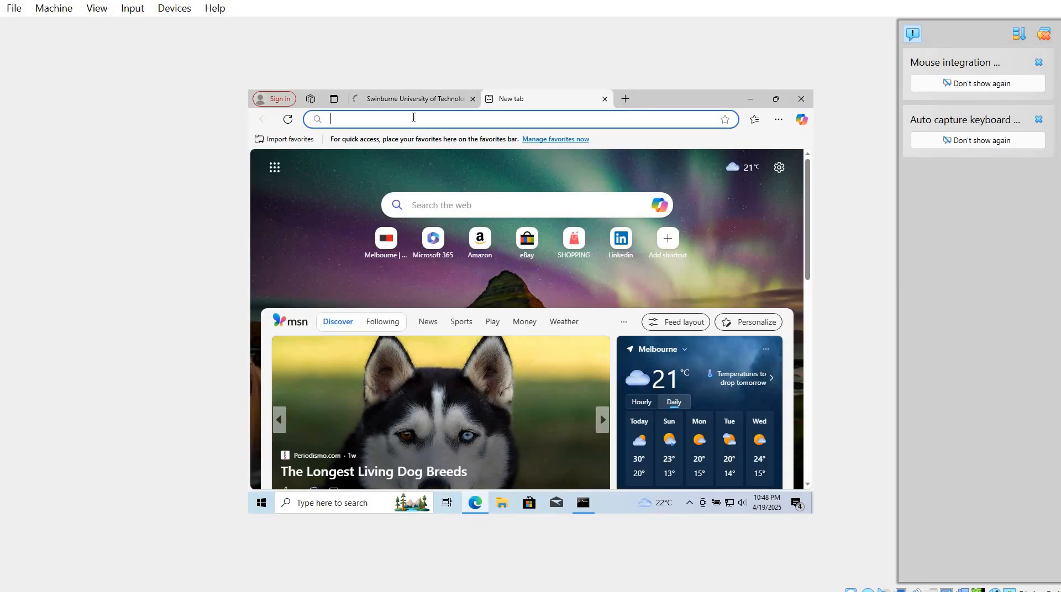
type("https://www.swinburne.edu.au")
key("Return")
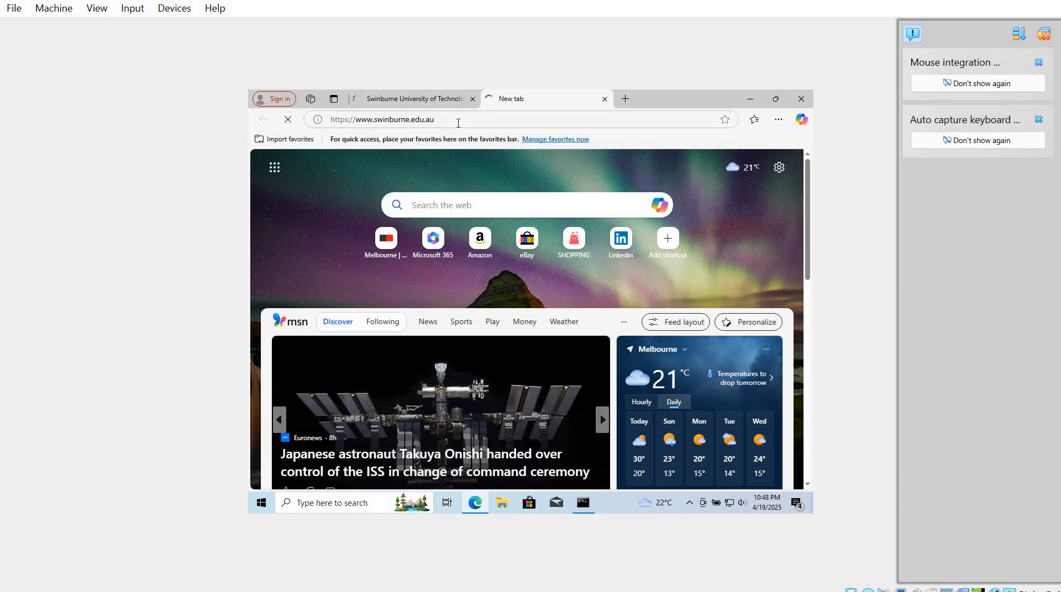
Check whether the Swinburne page loads in both the original and the new tab.
left_click(431, 100)
left_click(514, 100)
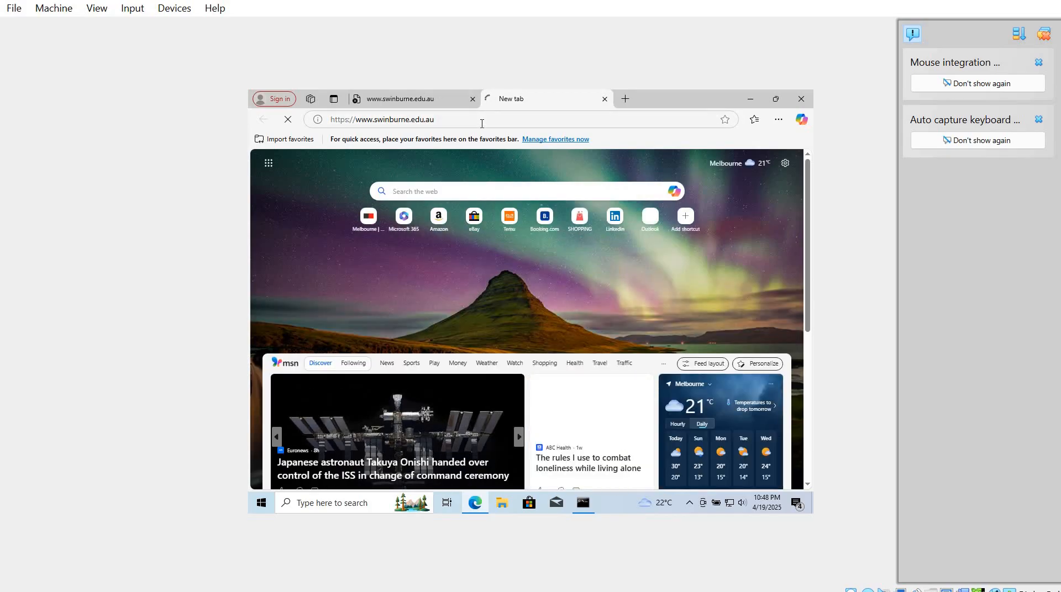
left_click(400, 100)
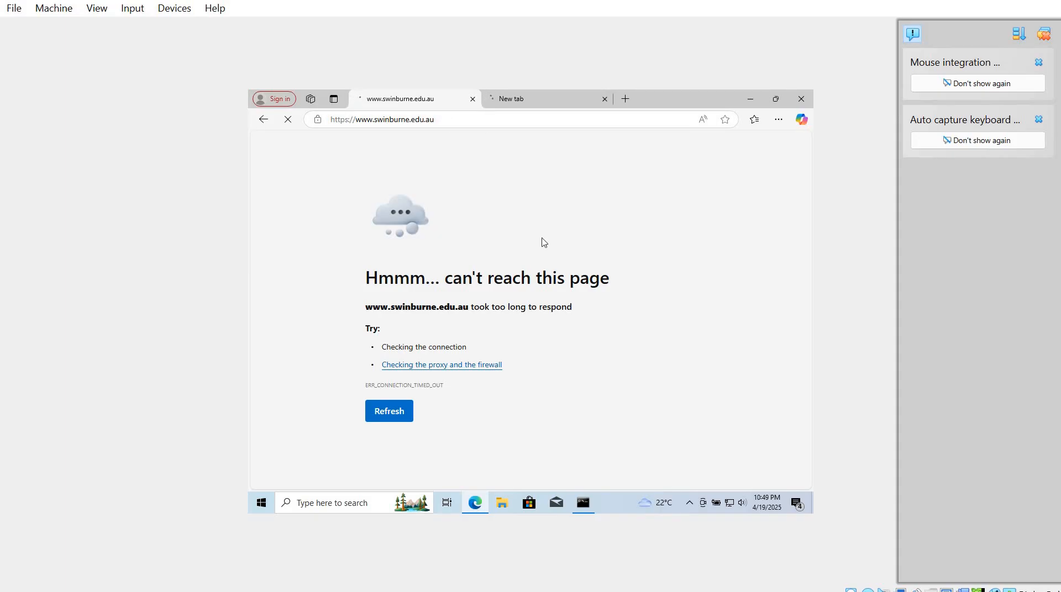
Review the saved Block HTTPS rule in the Untangle debain virtual machine, and switch to Oracle VirtualBox Manager.
mouse_move(711, 585)
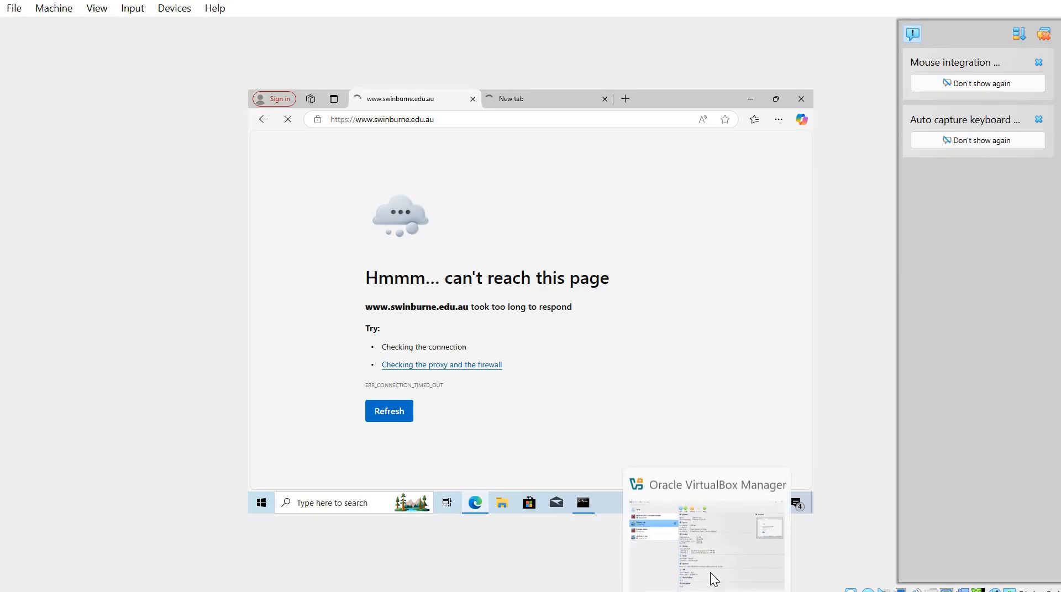
left_click(693, 561)
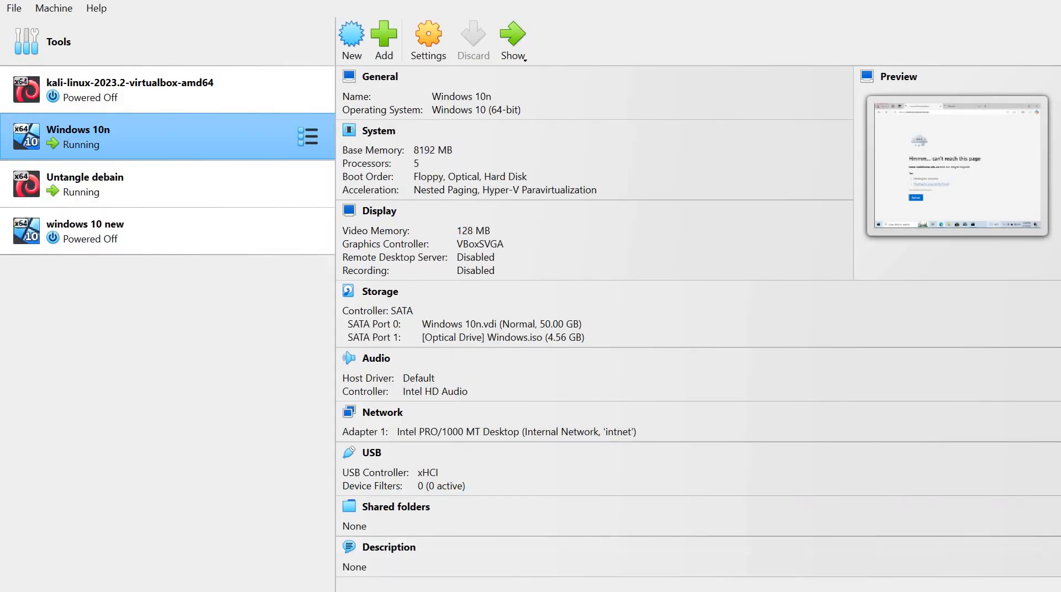
mouse_move(771, 573)
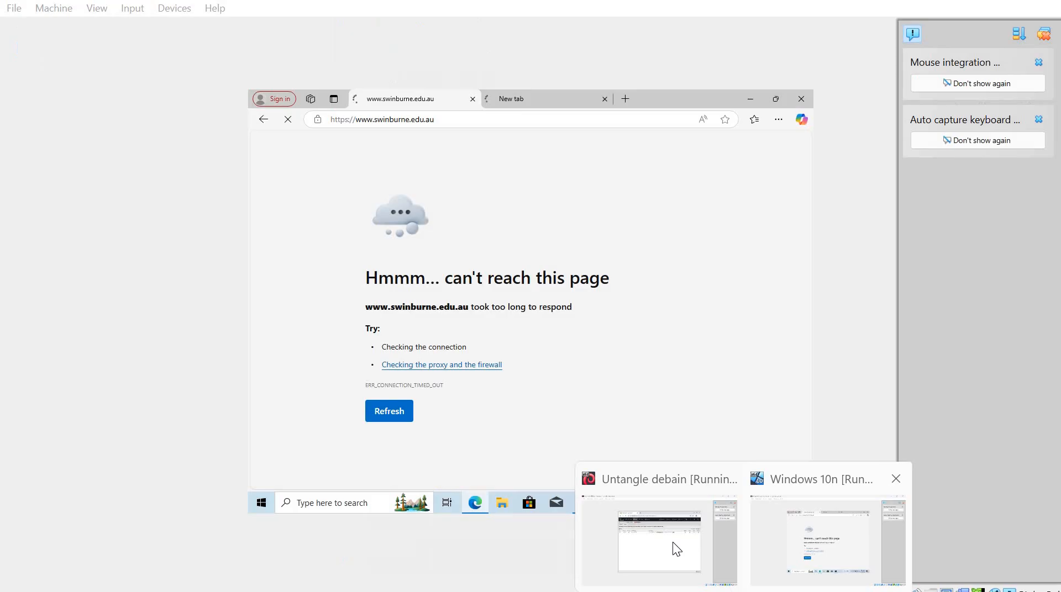
left_click(672, 542)
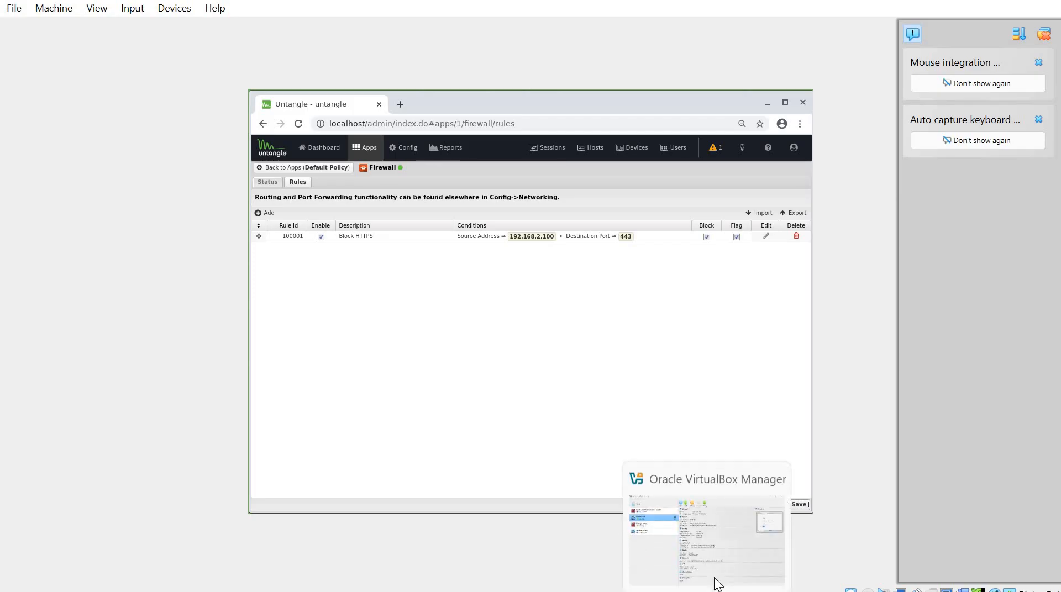
left_click(716, 581)
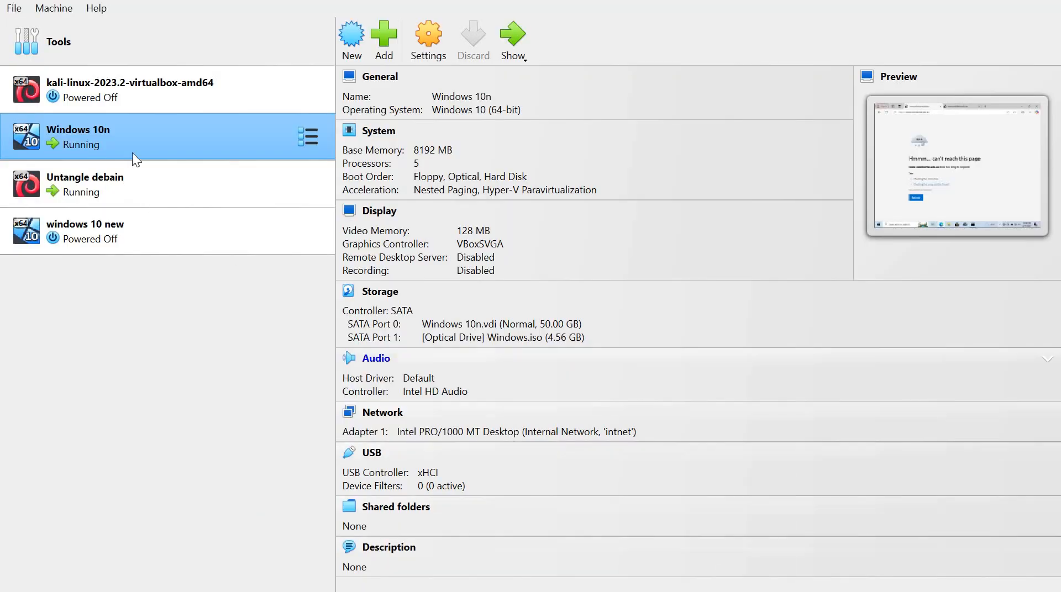